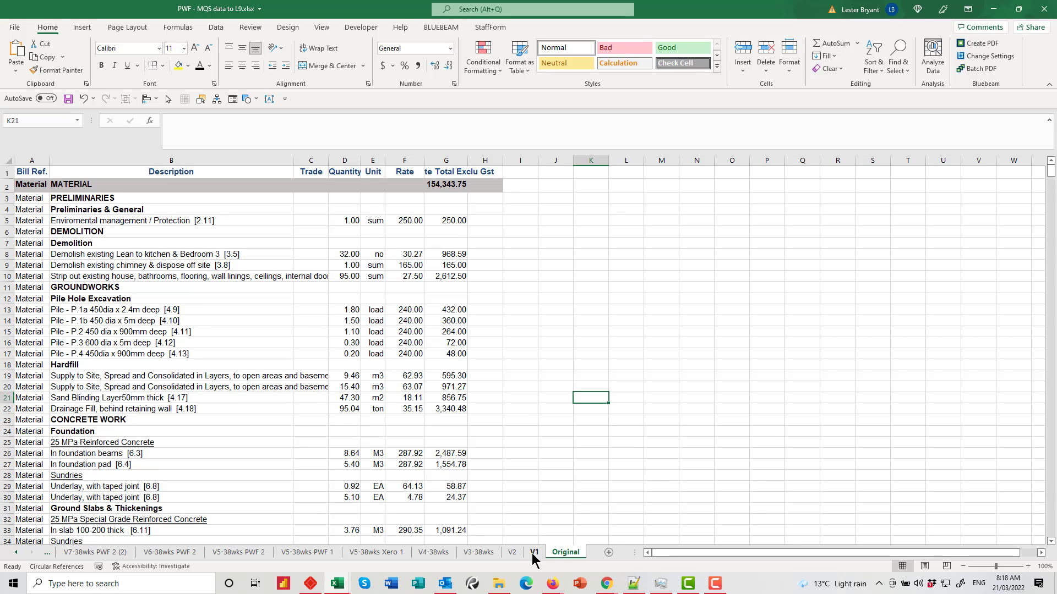
Review the V1, V2 and V3-38wks sheets, including the Drainage, Electrical and Preliminaries items near the end of V3-38wks
{"action": "left_click", "coordinate": [533, 552]}
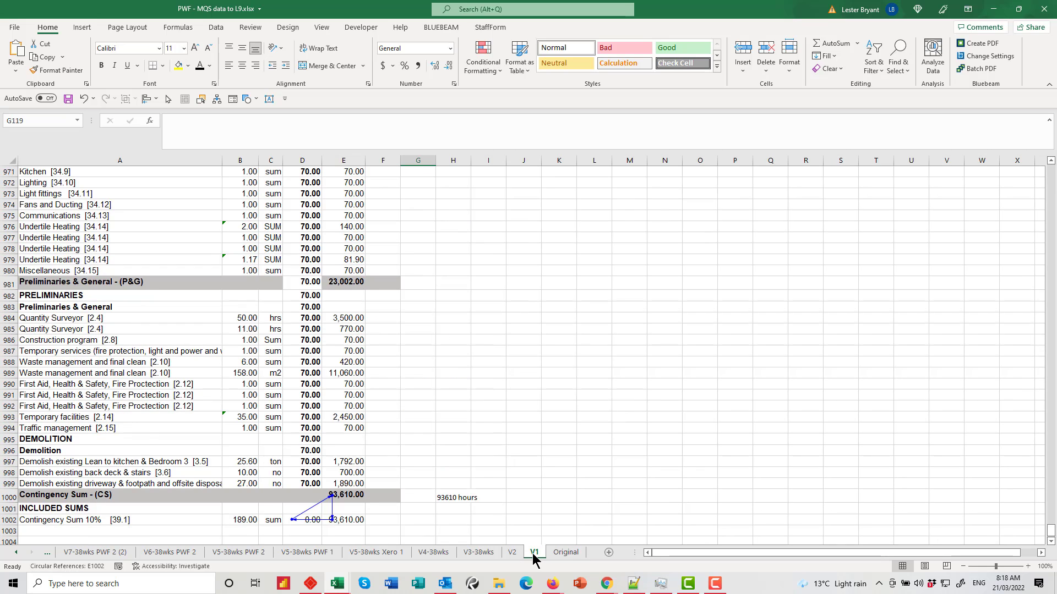
{"action": "left_click", "coordinate": [512, 553]}
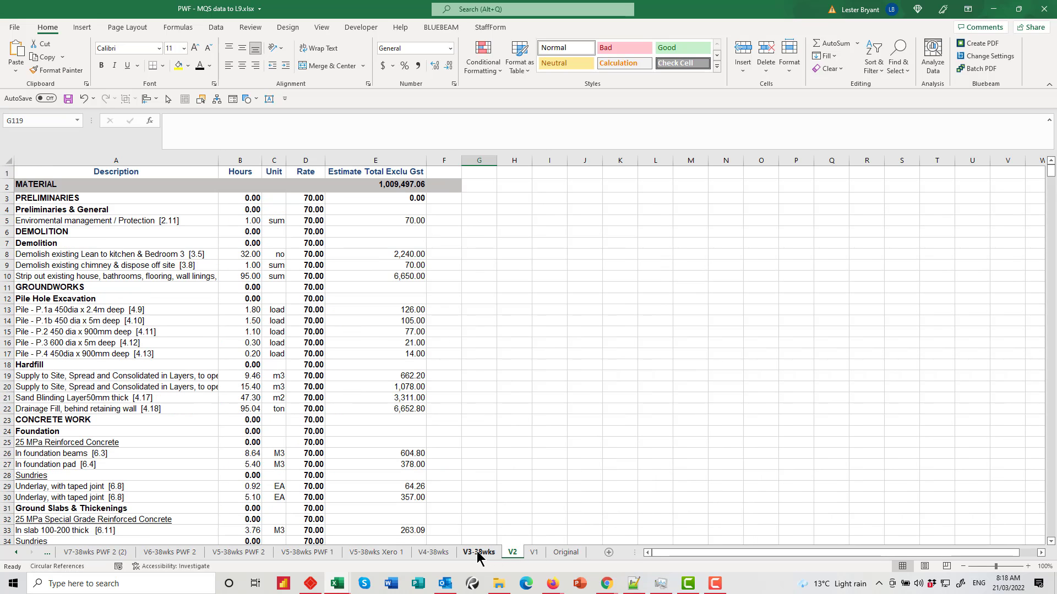
{"action": "left_click", "coordinate": [475, 553]}
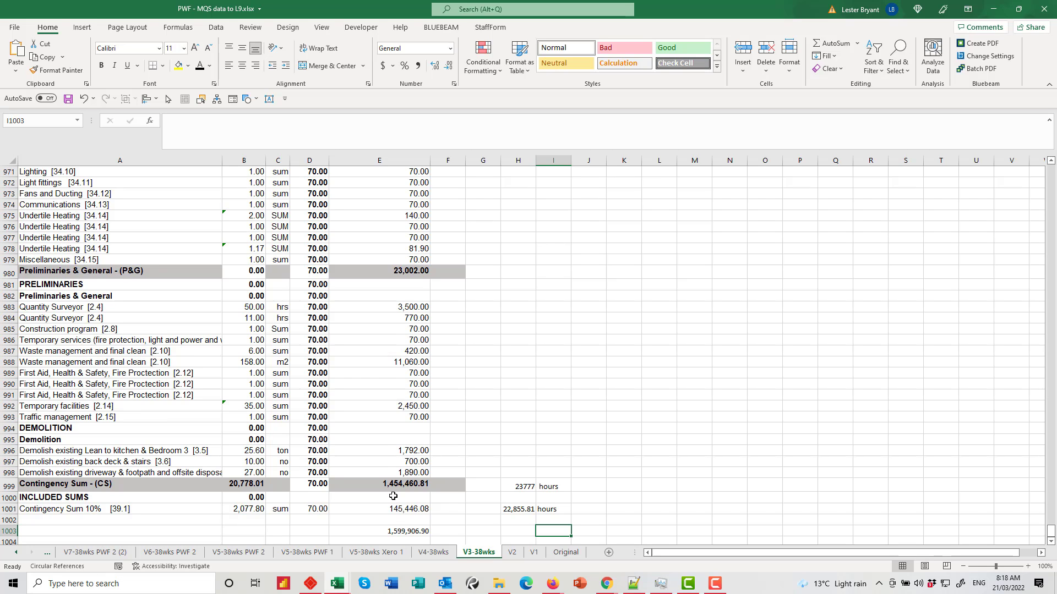
{"action": "scroll", "coordinate": [394, 499], "scroll_direction": "up", "scroll_amount": 6}
{"action": "scroll", "coordinate": [394, 499], "scroll_direction": "down", "scroll_amount": 3}
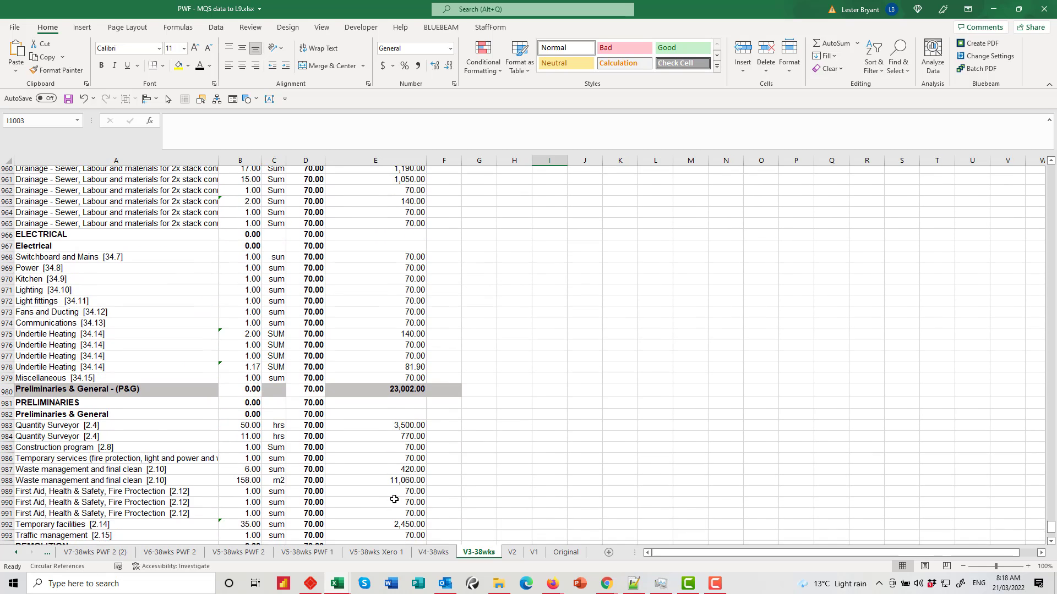
{"action": "scroll", "coordinate": [349, 451], "scroll_direction": "up", "scroll_amount": 3}
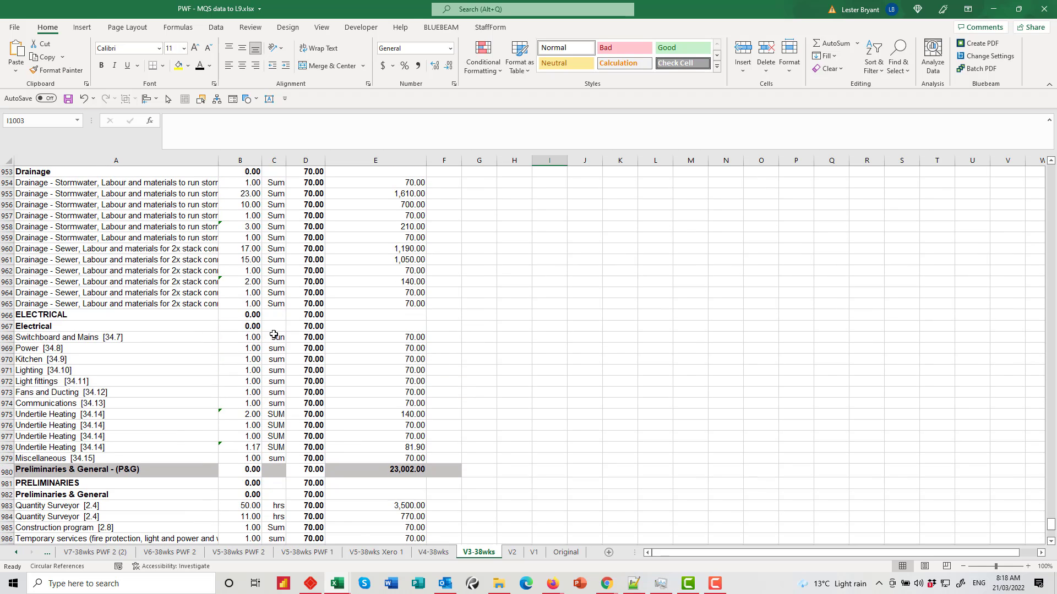
{"action": "left_click", "coordinate": [414, 317]}
{"action": "left_click", "coordinate": [414, 323]}
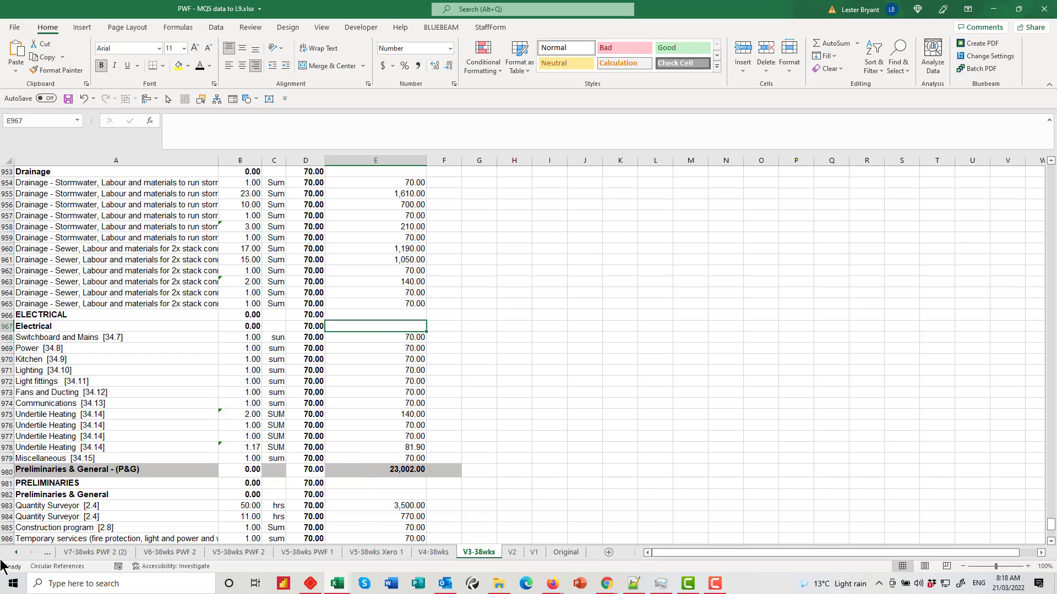
Open the 38wks L9 Final sheet with its Item, Quantity and Material Cost columns
{"action": "left_click", "coordinate": [16, 553]}
{"action": "left_click", "coordinate": [15, 553]}
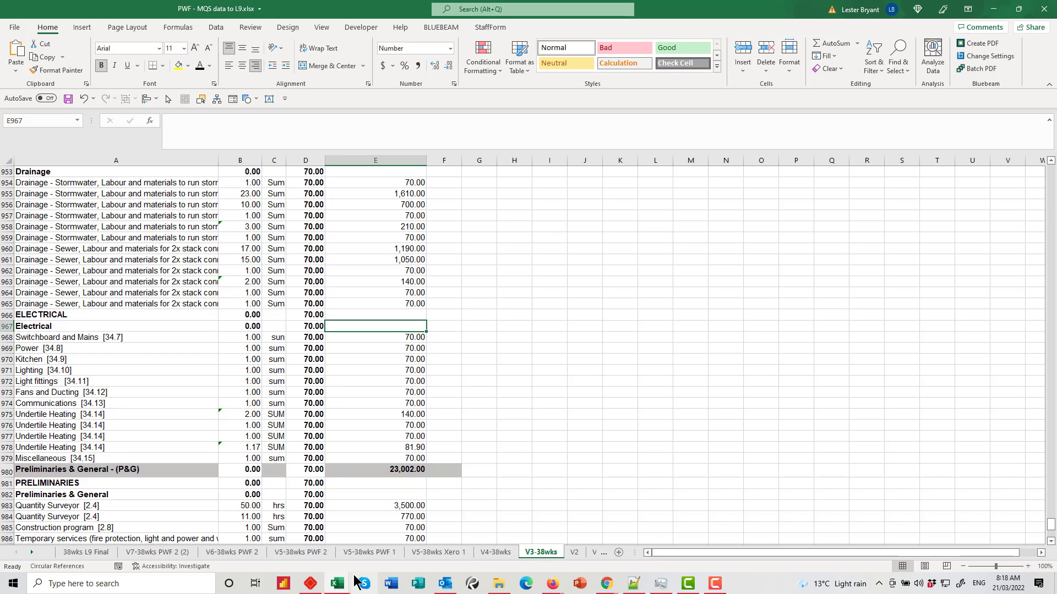
{"action": "left_click", "coordinate": [86, 552]}
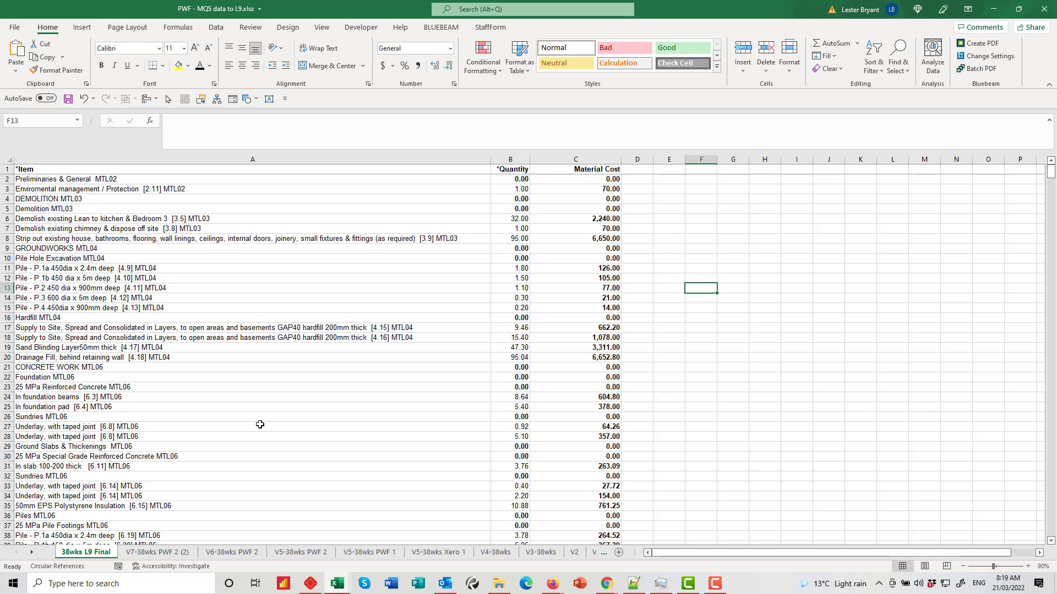
Switch to the Labour9 job in Chrome and expand the Import Supplier Quotes/Builders Take-off section down to its file selection
{"action": "left_click", "coordinate": [607, 586]}
{"action": "left_click", "coordinate": [642, 546]}
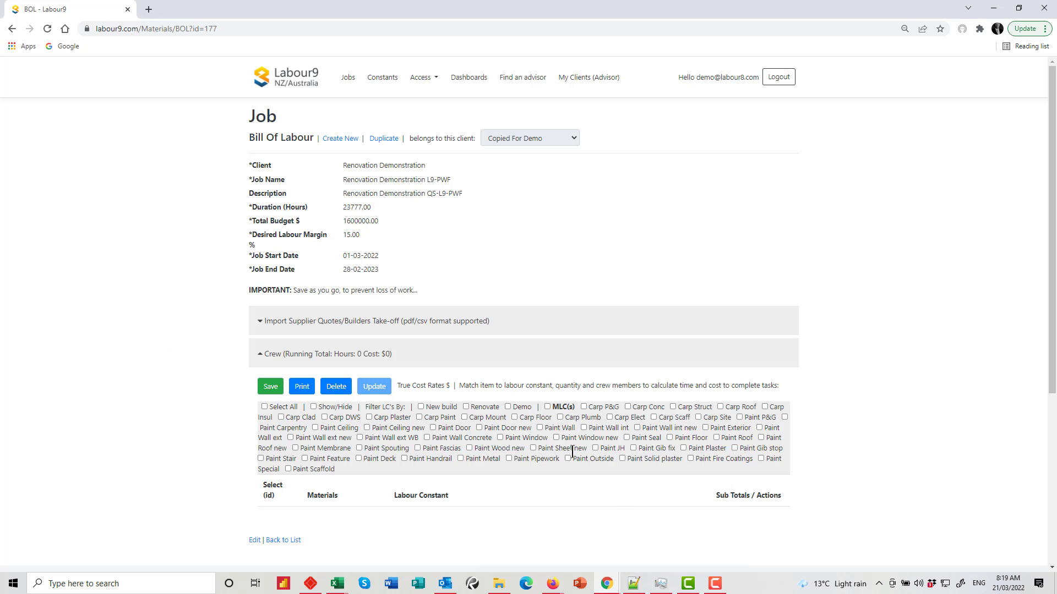
{"action": "left_click", "coordinate": [348, 325]}
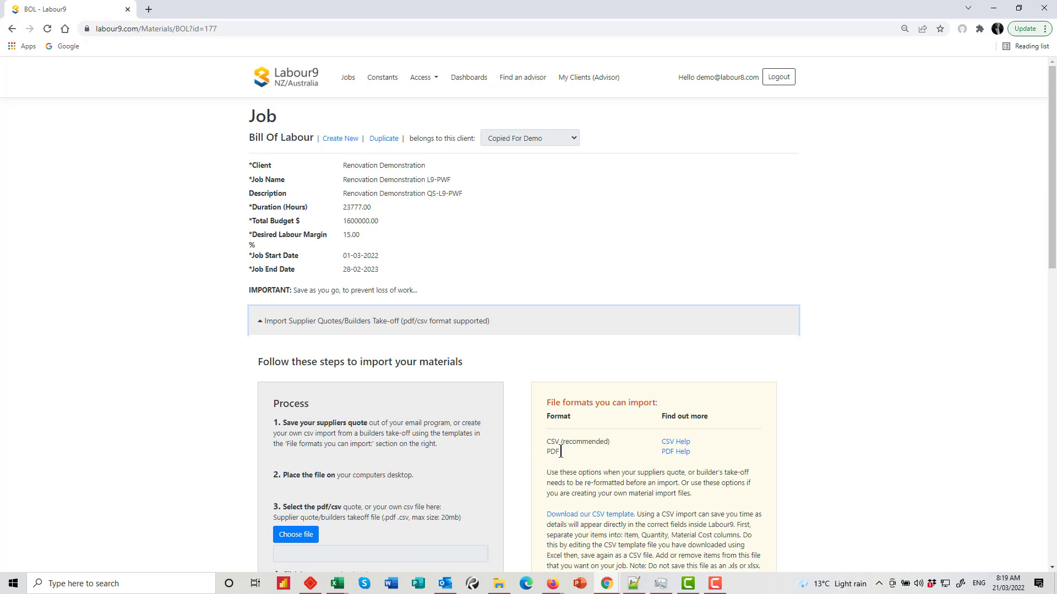
{"action": "scroll", "coordinate": [614, 352], "scroll_direction": "down", "scroll_amount": 4}
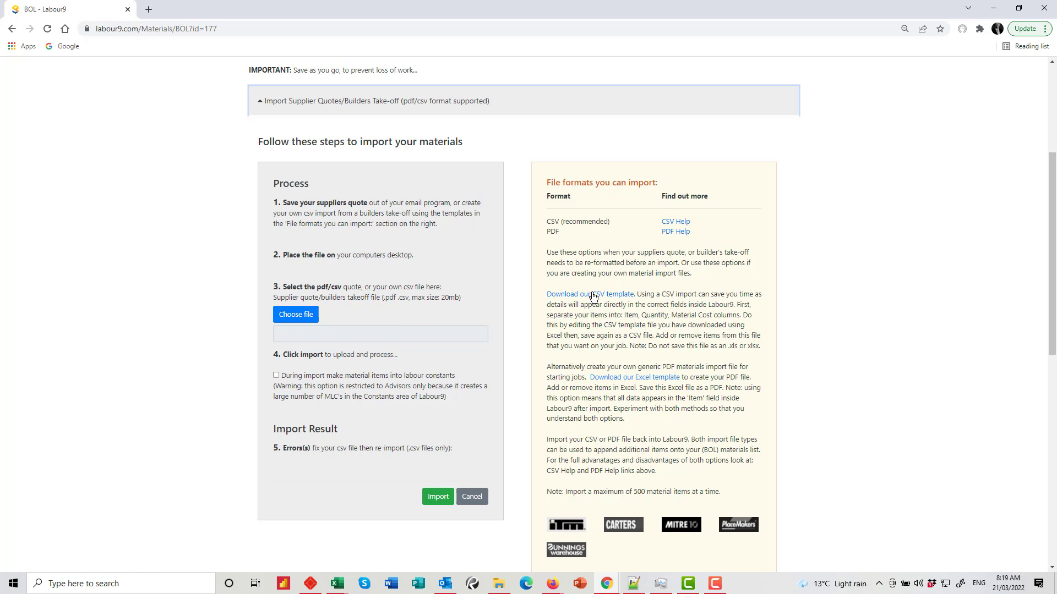
Choose PWF - MQS data to L9.xlsx as the materials file and run the import, accepting that materials are appended
{"action": "left_click", "coordinate": [290, 315]}
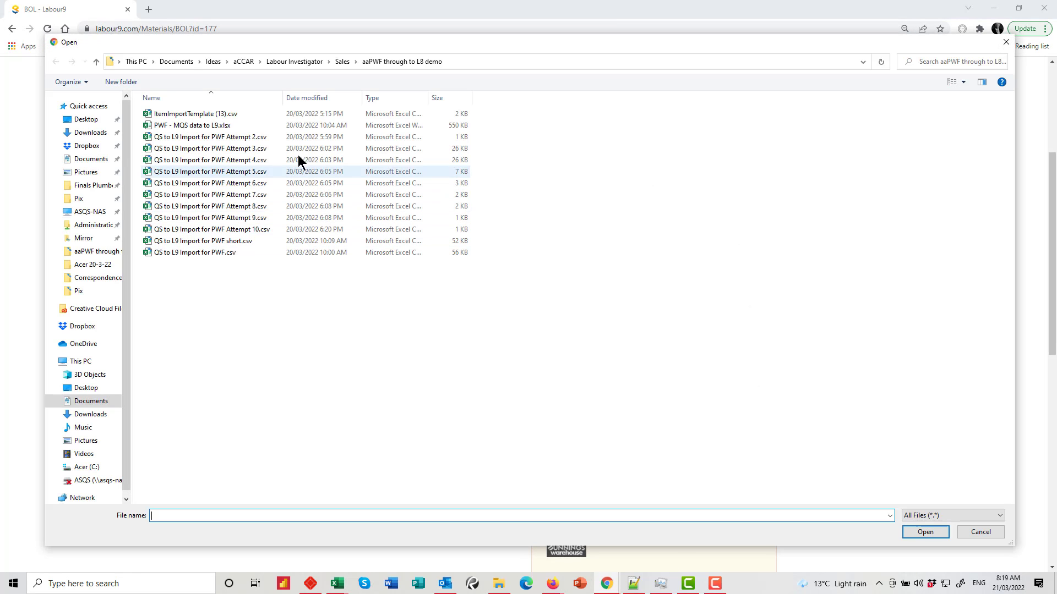
{"action": "left_click", "coordinate": [233, 126]}
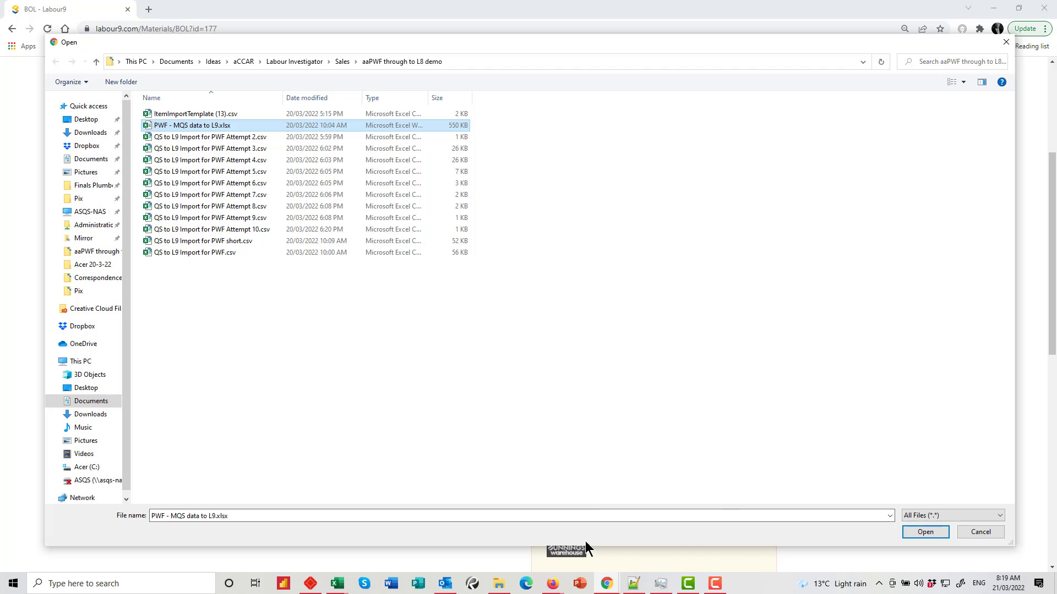
{"action": "left_click", "coordinate": [925, 532]}
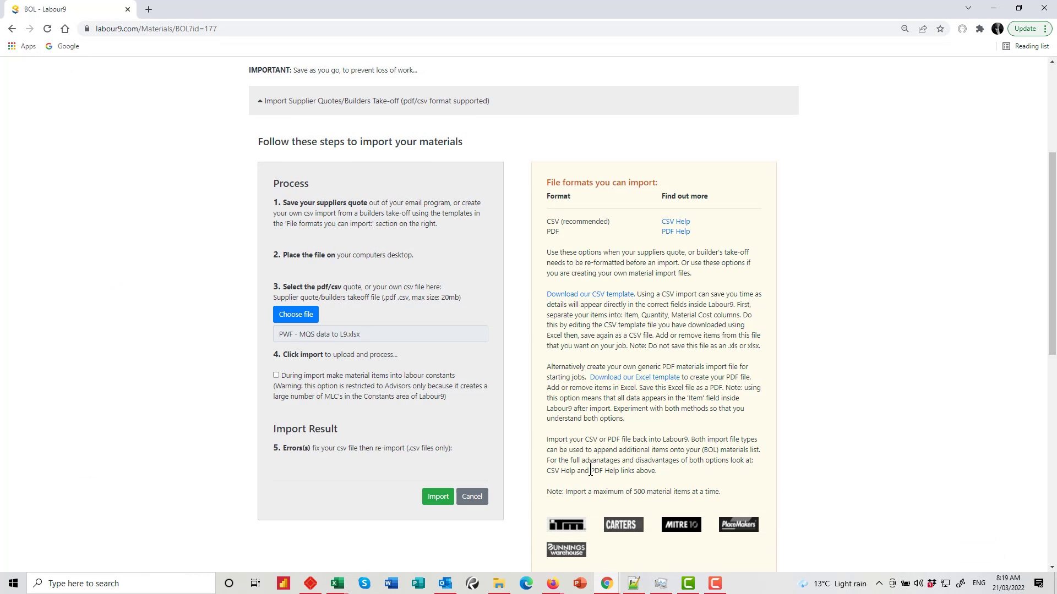
{"action": "left_click", "coordinate": [440, 498]}
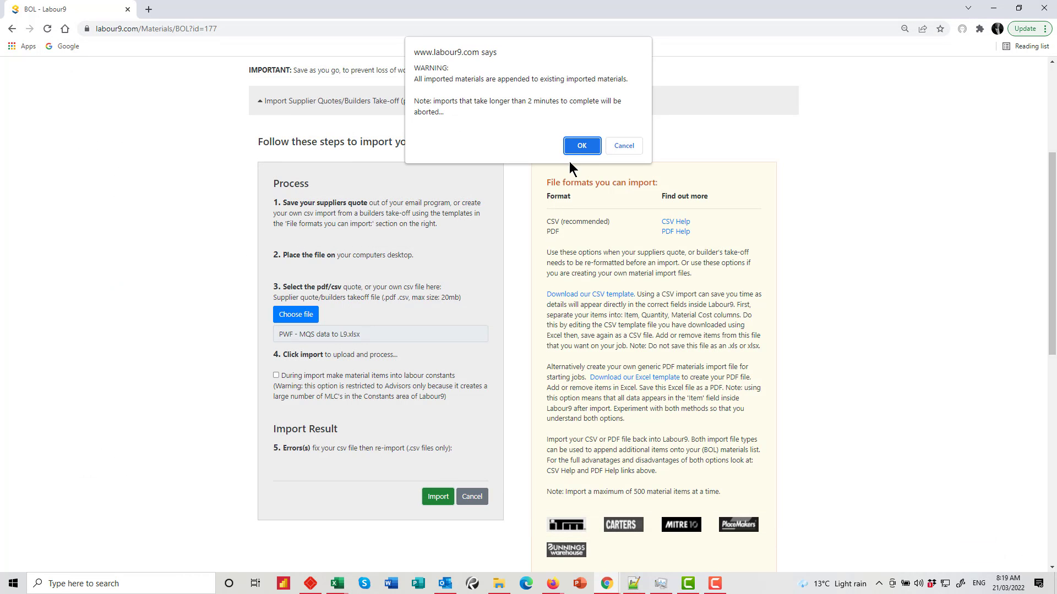
{"action": "left_click", "coordinate": [582, 146]}
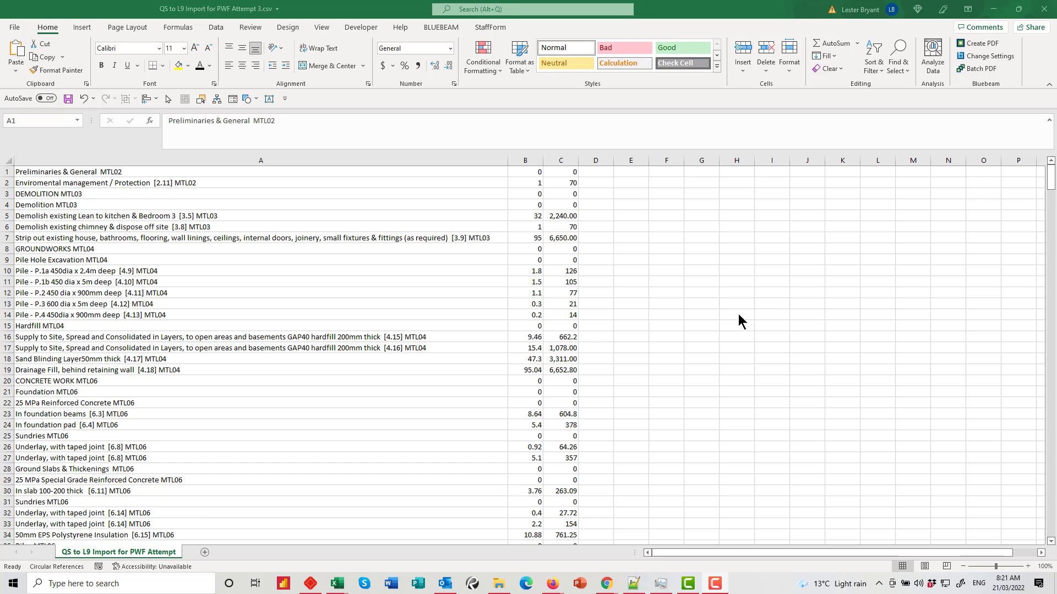
Examine the rows of QS to L9 Import for PWF Attempt 3.csv and the 25 MPa Special Grade Reinforced Concrete row in Attempt 8.csv
{"action": "left_click", "coordinate": [1052, 177]}
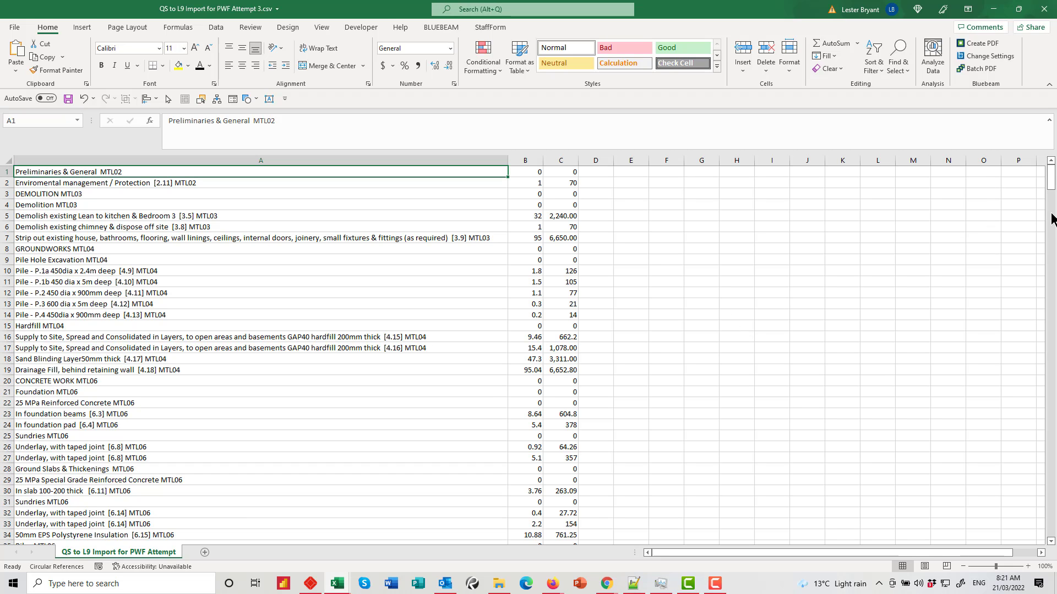
{"action": "left_click_drag", "start_coordinate": [1053, 182], "coordinate": [1052, 221]}
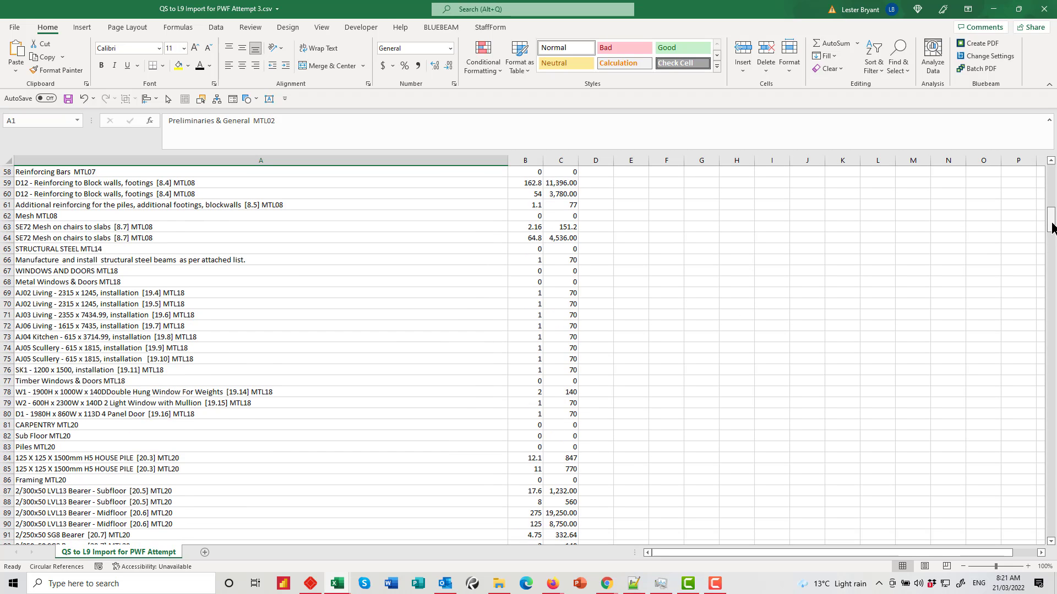
{"action": "left_click_drag", "start_coordinate": [1046, 397], "coordinate": [1053, 171]}
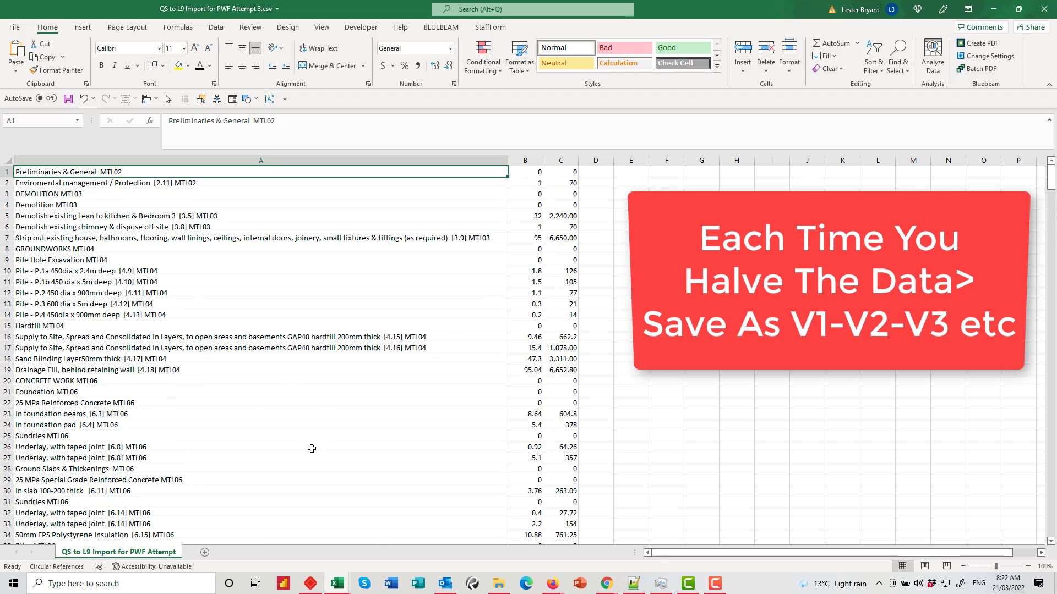
{"action": "mouse_move", "coordinate": [339, 589]}
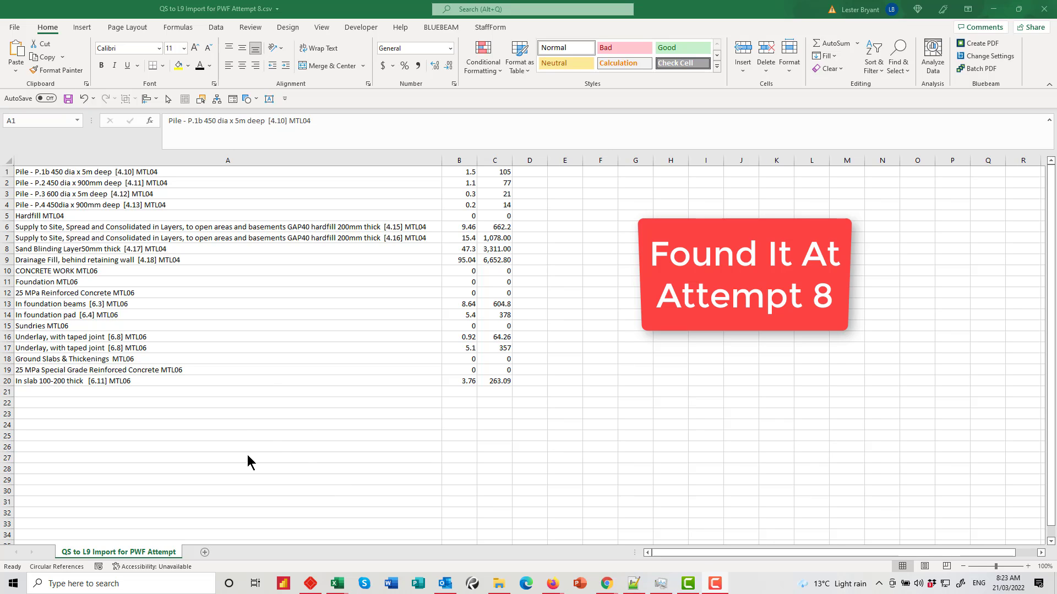
{"action": "left_click", "coordinate": [241, 370]}
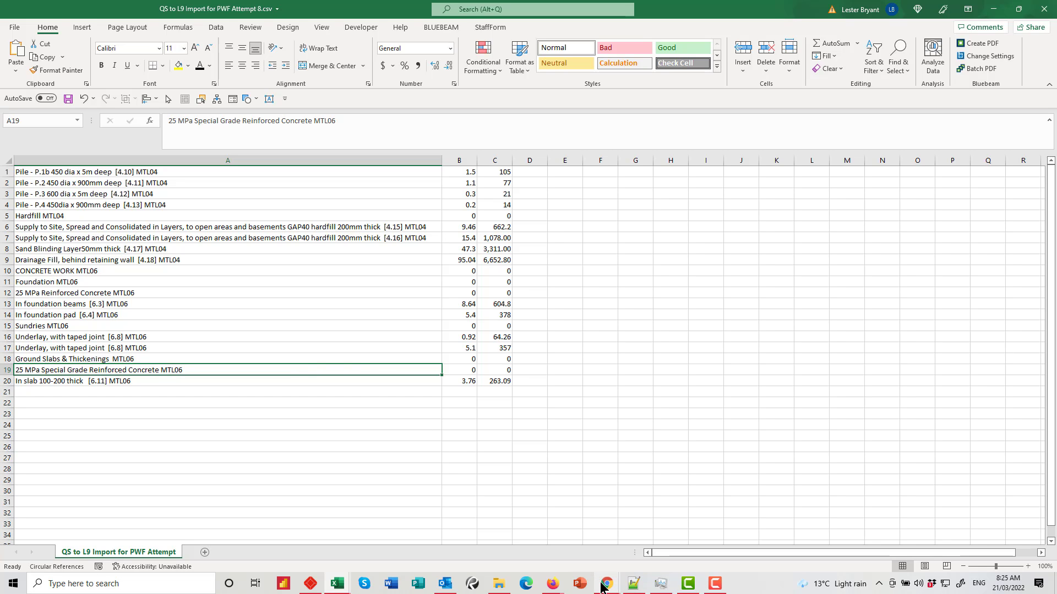
In Notepad++, find the irregular spaces in the "F5 Formwork to:" lines of QS to L9 Import for PWF.csv and replace them with ordinary spaces
{"action": "left_click", "coordinate": [633, 587]}
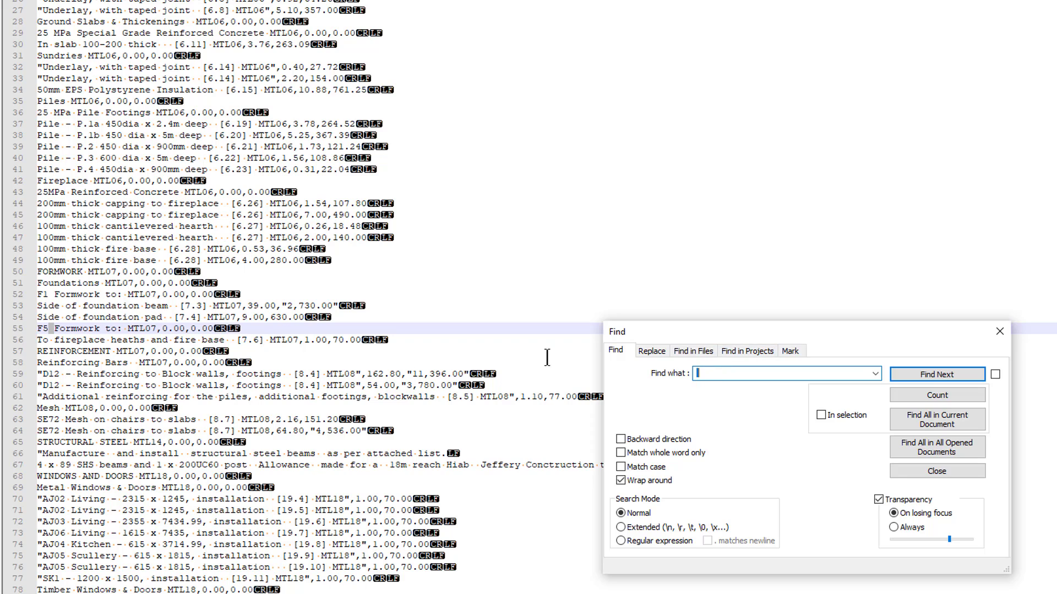
{"action": "left_click", "coordinate": [48, 329]}
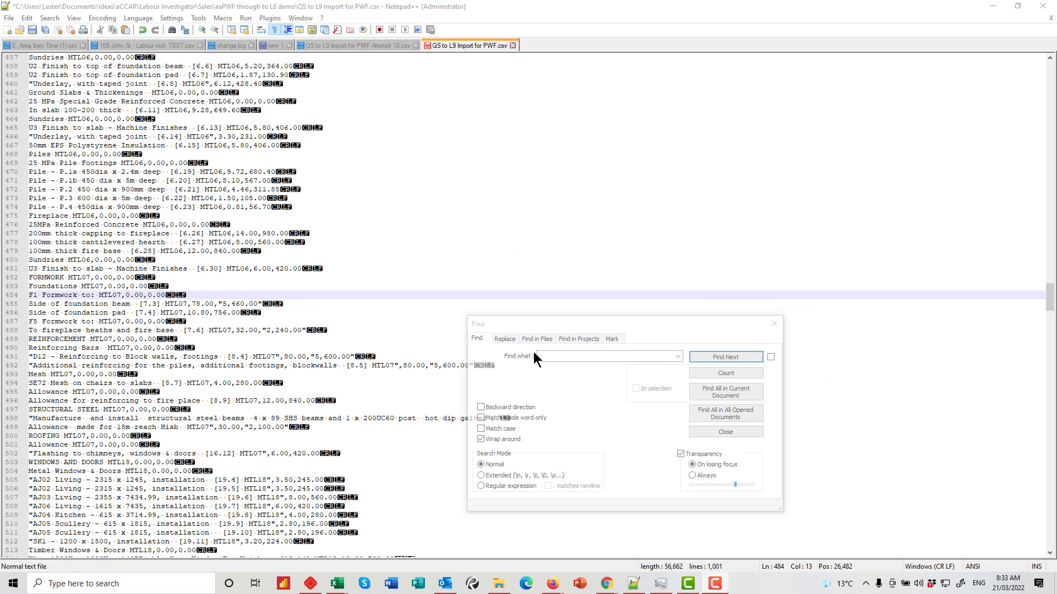
{"action": "left_click", "coordinate": [550, 359]}
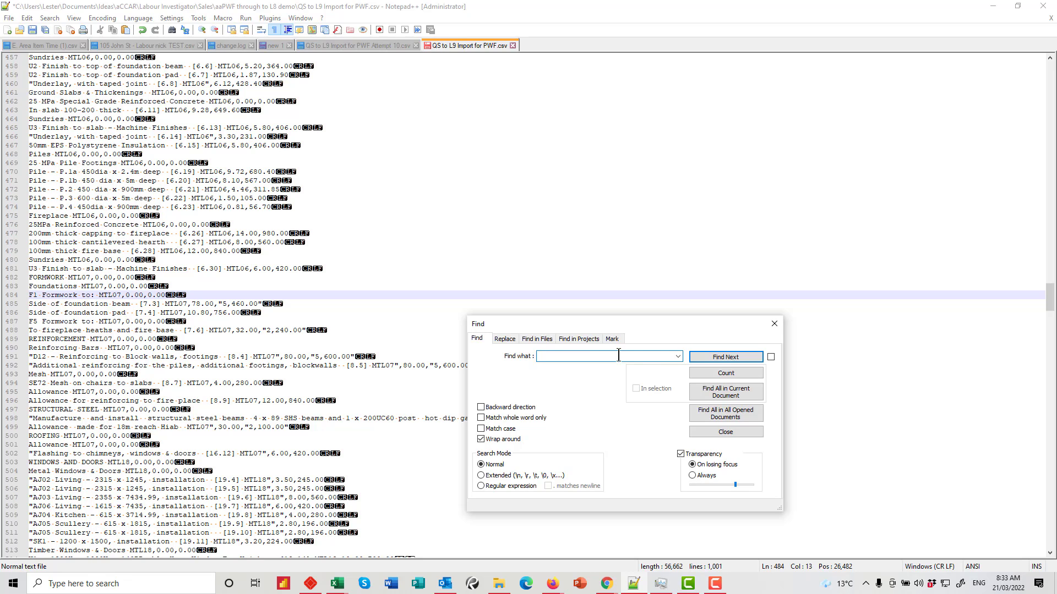
{"action": "left_click", "coordinate": [720, 358]}
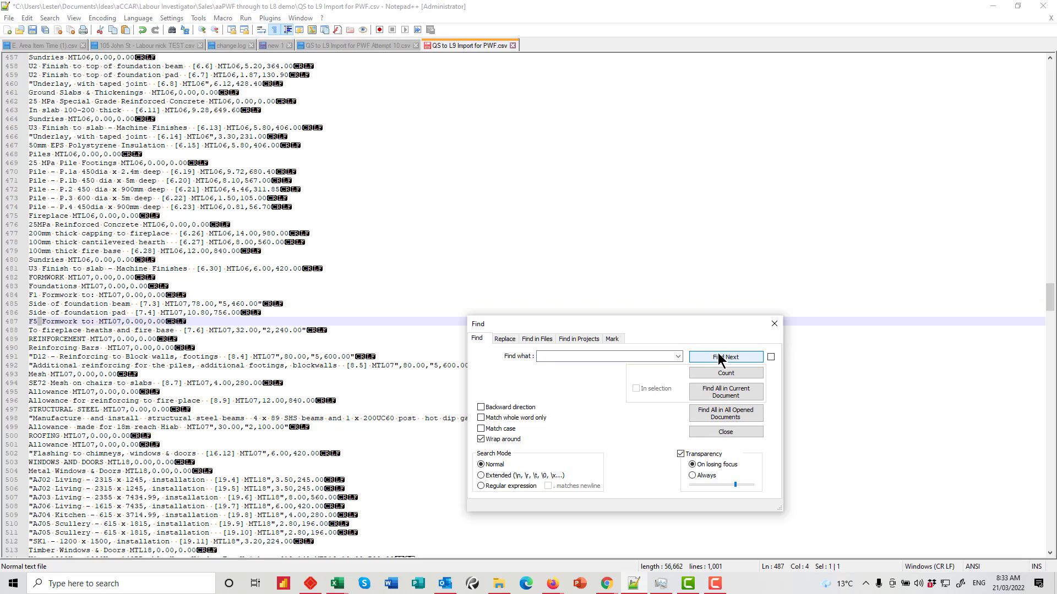
{"action": "left_click", "coordinate": [45, 322]}
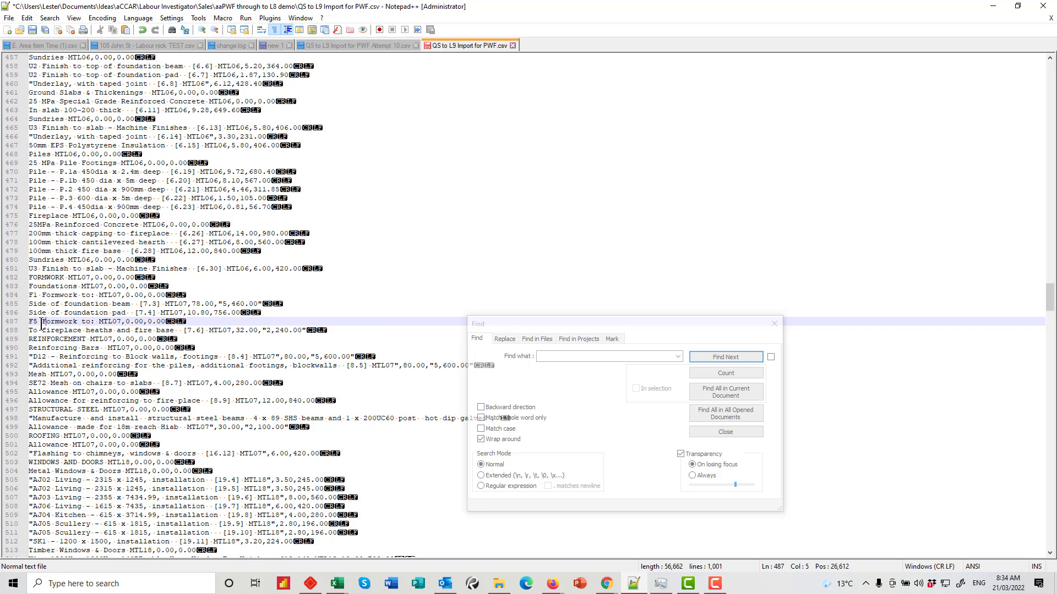
{"action": "left_click", "coordinate": [42, 324]}
{"action": "left_click", "coordinate": [82, 322]}
Find the irregular spaces in the "25 MPa Reinforced Concrete" line 22, replace them with ordinary spaces, and search for the next occurrence
{"action": "left_click", "coordinate": [611, 356]}
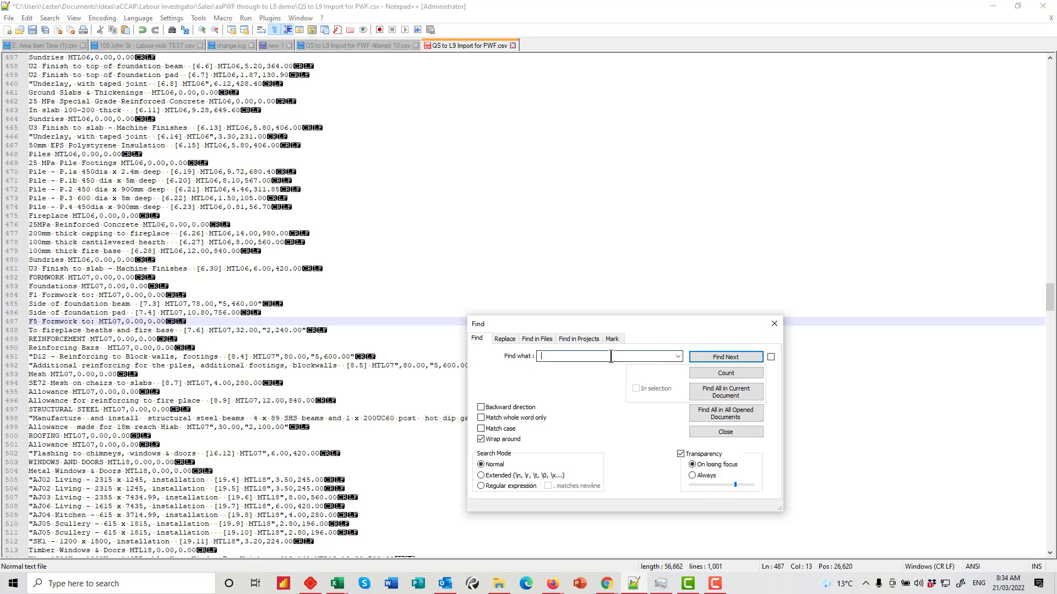
{"action": "left_click", "coordinate": [715, 357]}
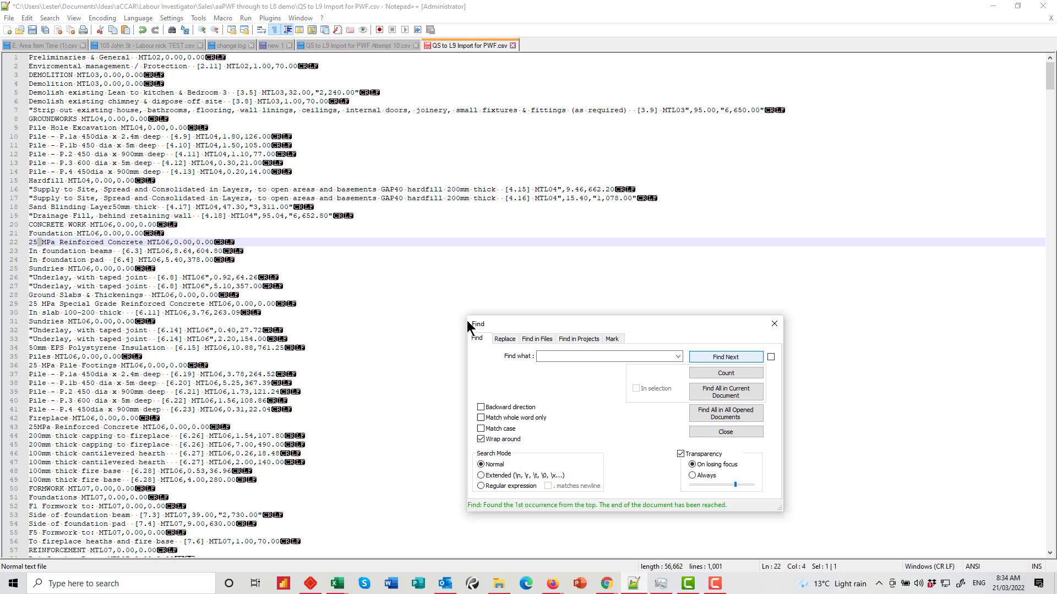
{"action": "left_click", "coordinate": [42, 242]}
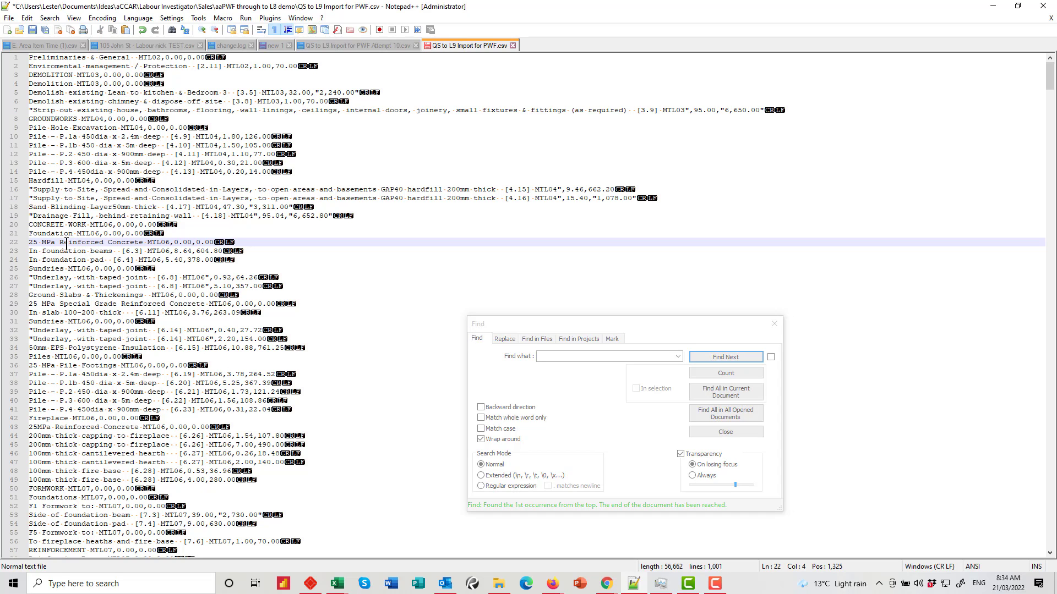
{"action": "left_click", "coordinate": [61, 242]}
{"action": "left_click", "coordinate": [108, 242]}
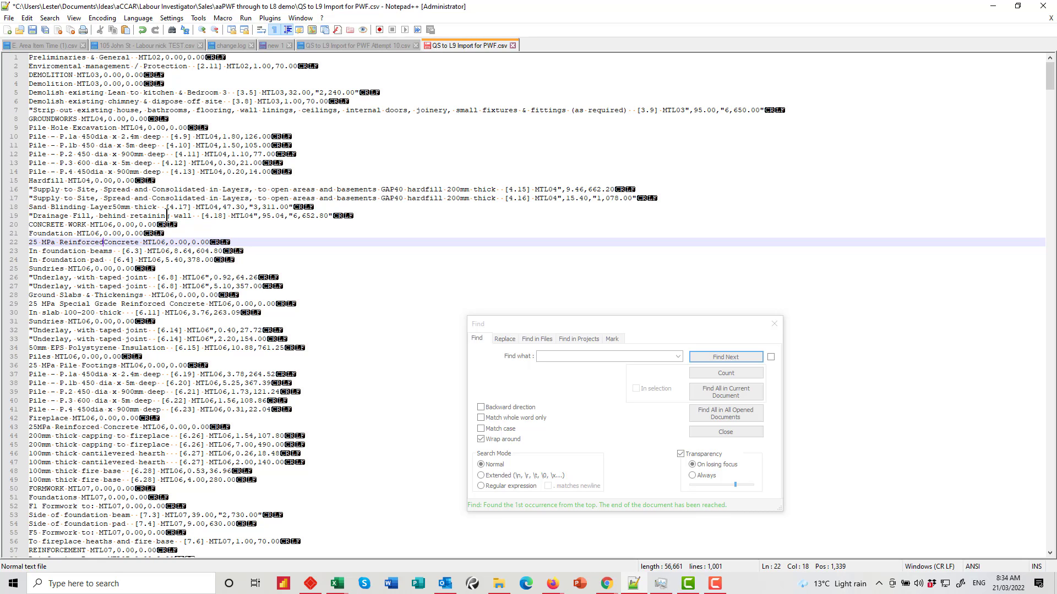
{"action": "left_click", "coordinate": [616, 357]}
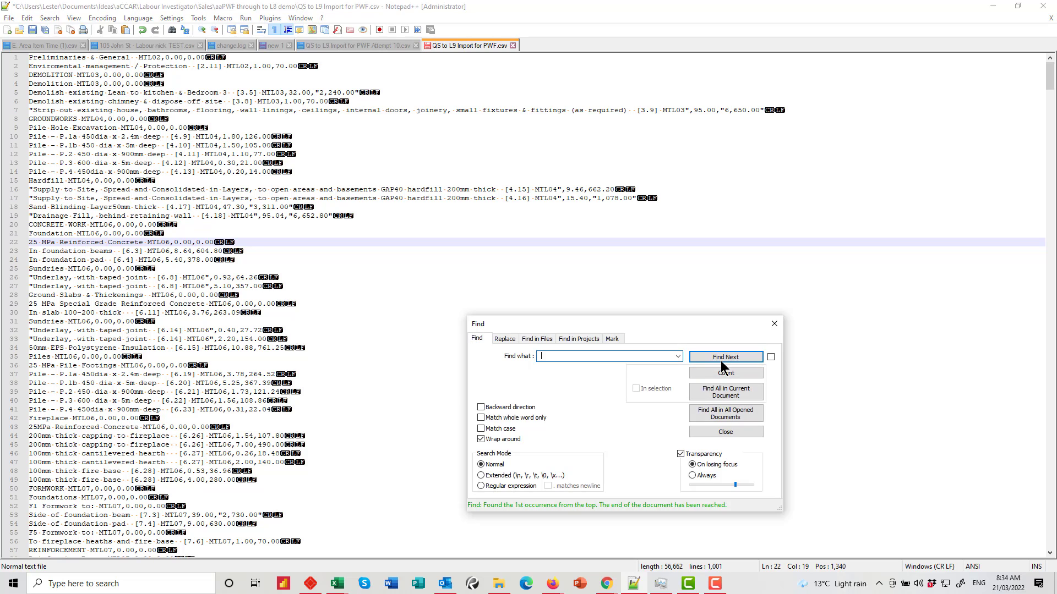
{"action": "left_click", "coordinate": [725, 358]}
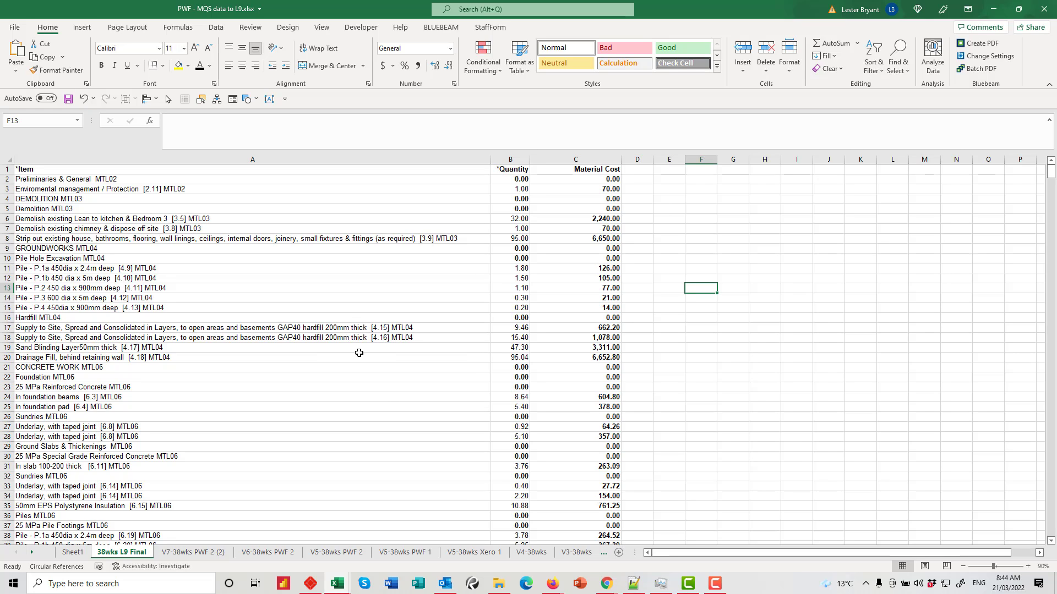
Compare the three-column item rows A2:C18 of 38wks L9 Final in Excel with the comma-separated lines in Notepad++
{"action": "left_click_drag", "start_coordinate": [115, 181], "coordinate": [591, 336]}
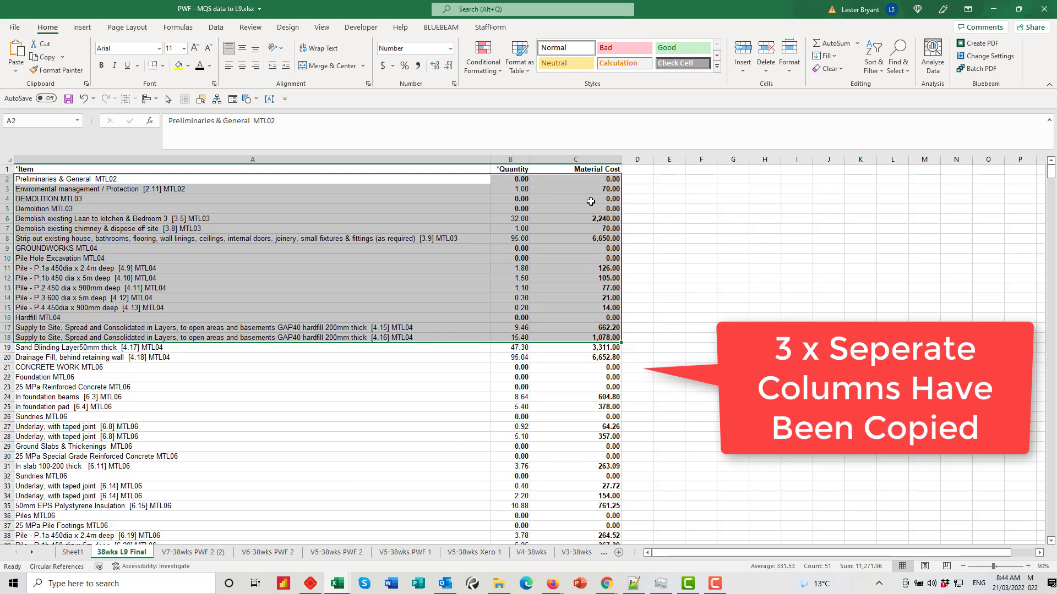
{"action": "left_click", "coordinate": [636, 585]}
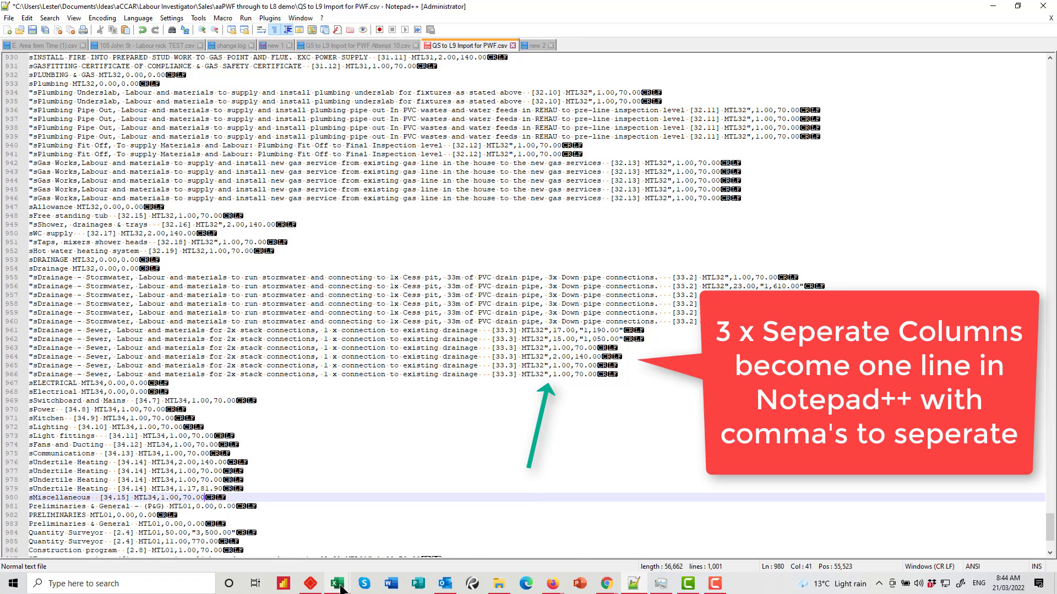
{"action": "mouse_move", "coordinate": [340, 588]}
{"action": "left_click", "coordinate": [514, 542]}
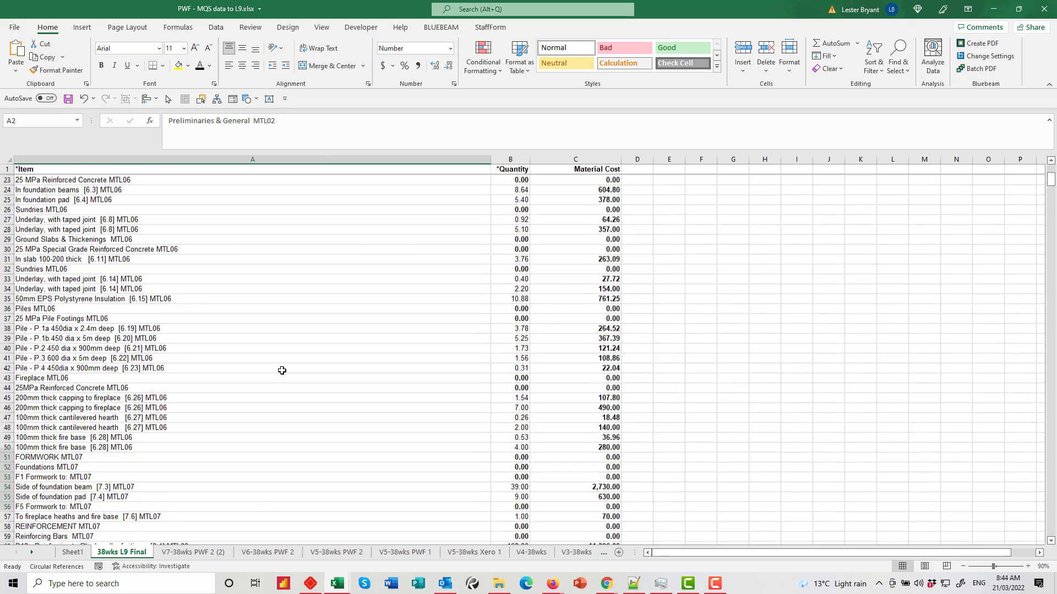
Copy the item column A1:A997, including its header, from the 38wks L9 Final sheet
{"action": "scroll", "coordinate": [282, 370], "scroll_direction": "up", "scroll_amount": 7}
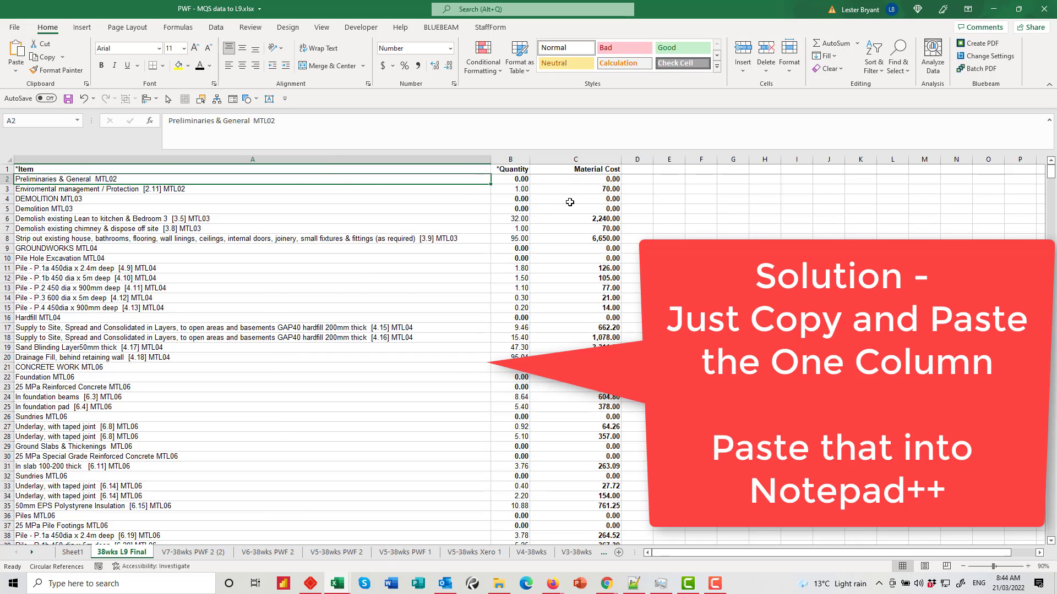
{"action": "left_click_drag", "start_coordinate": [273, 169], "coordinate": [268, 506]}
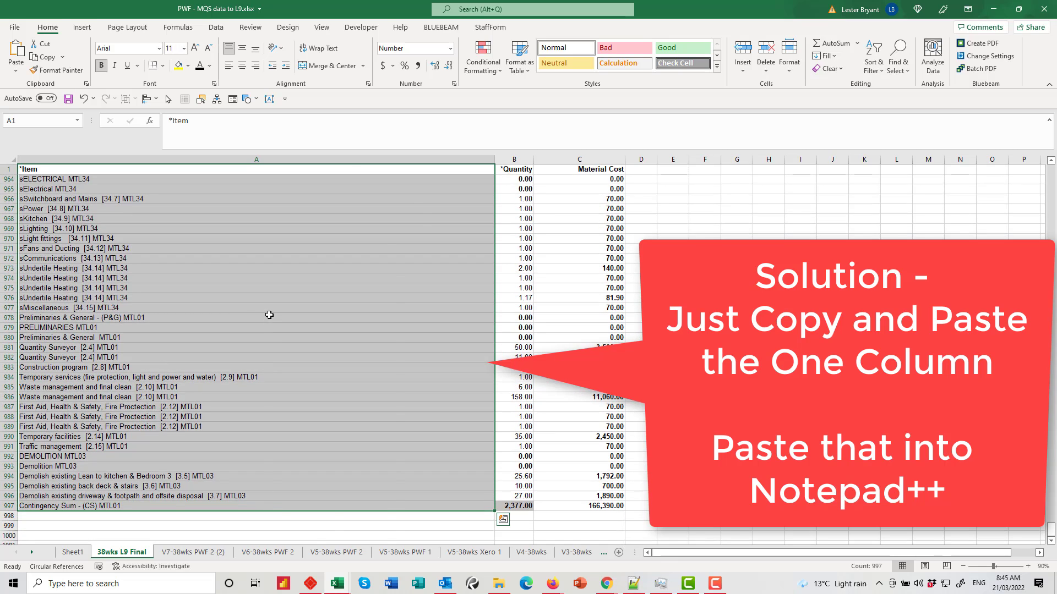
{"action": "right_click", "coordinate": [269, 315]}
{"action": "left_click", "coordinate": [293, 271]}
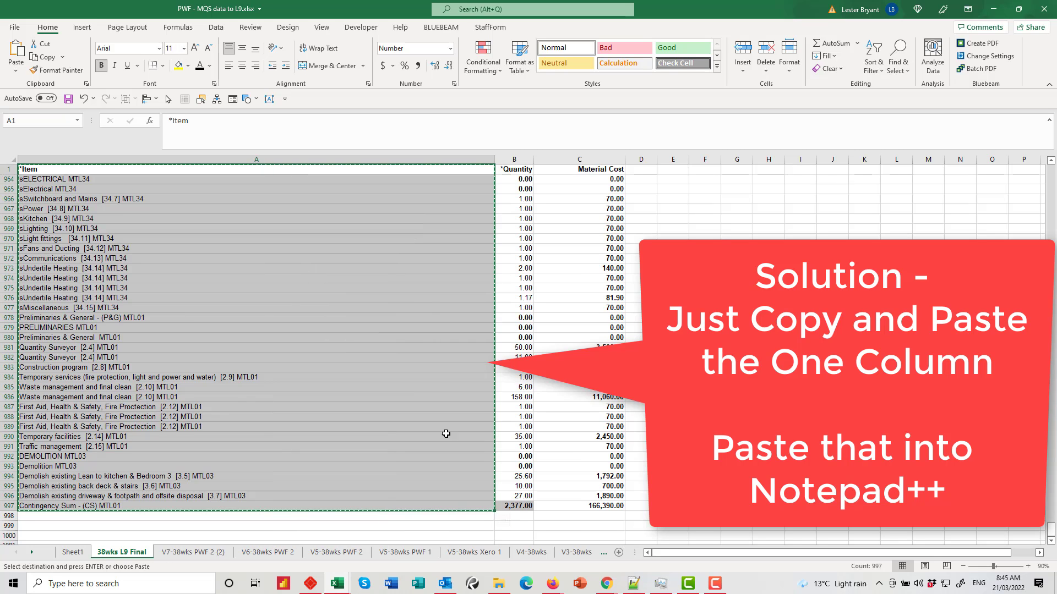
Switch to Notepad++ and paste the copied item column into the empty document new 2
{"action": "left_click", "coordinate": [633, 583]}
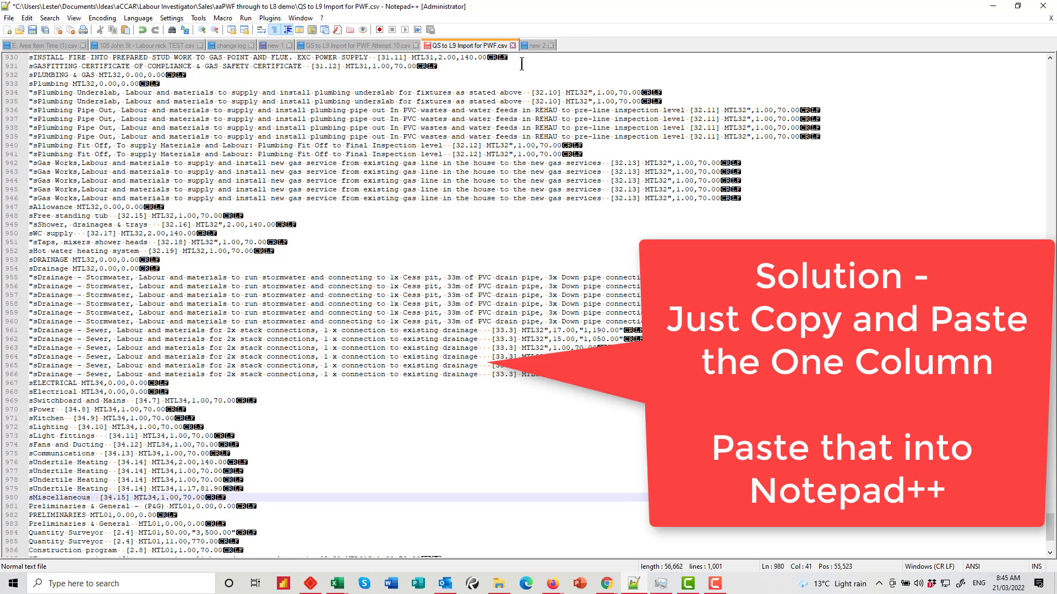
{"action": "left_click", "coordinate": [539, 46]}
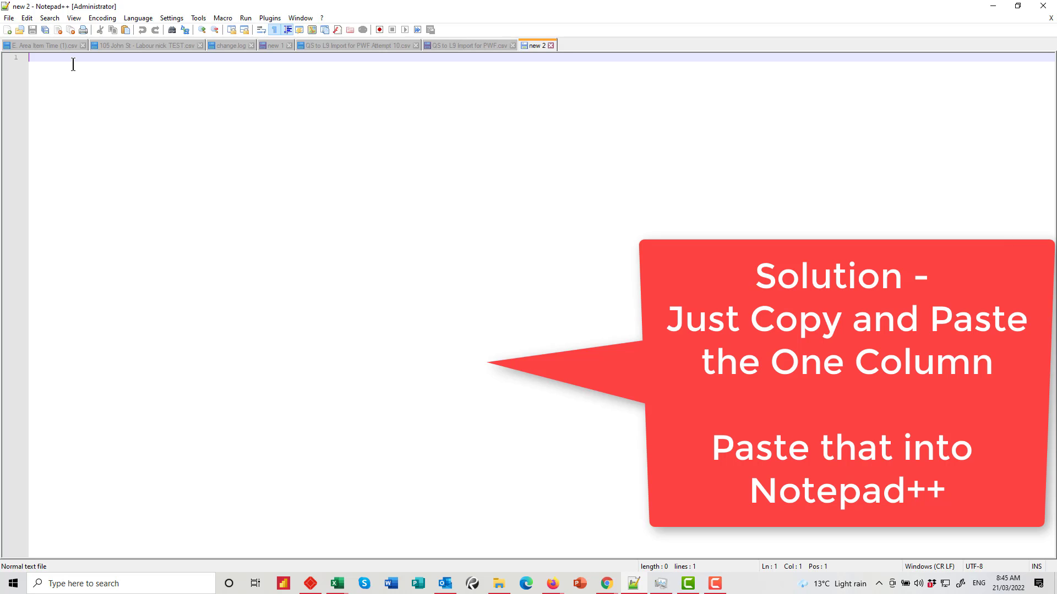
{"action": "key", "text": "ctrl+v"}
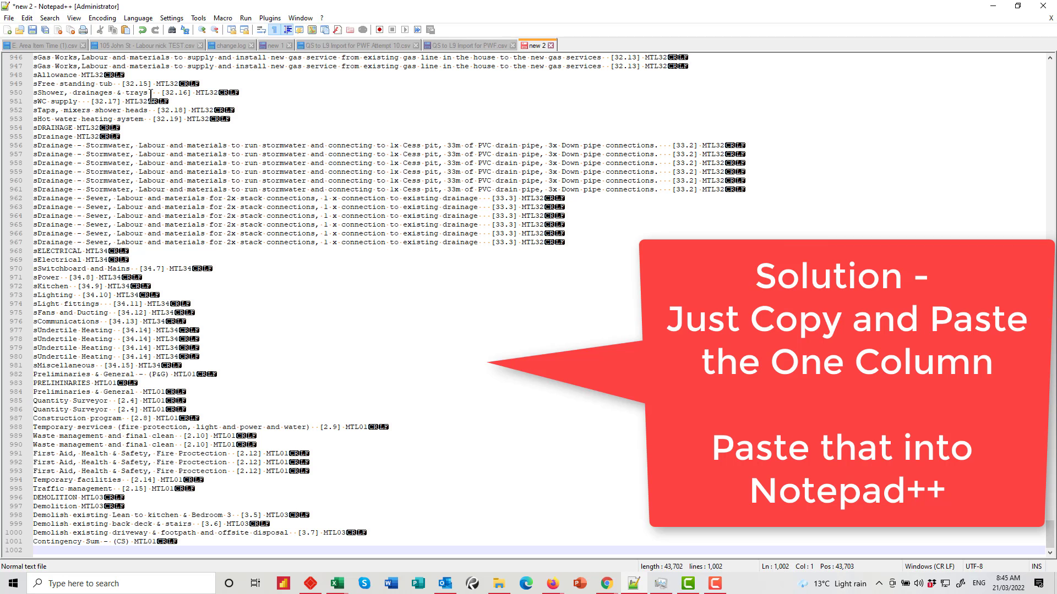
{"action": "scroll", "coordinate": [221, 291], "scroll_direction": "up", "scroll_amount": 13}
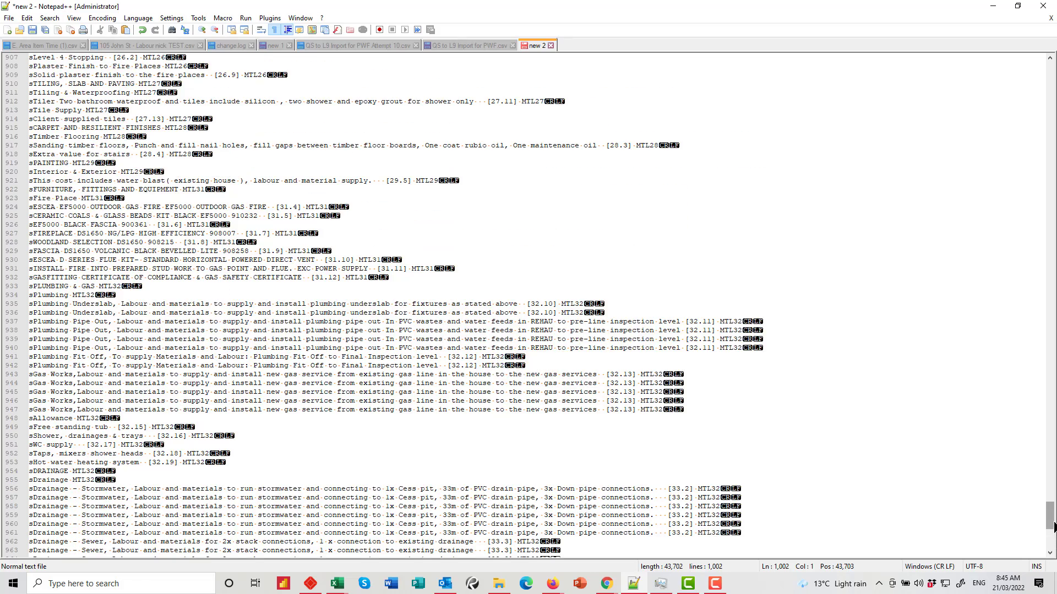
{"action": "left_click_drag", "start_coordinate": [1053, 527], "coordinate": [1050, 80]}
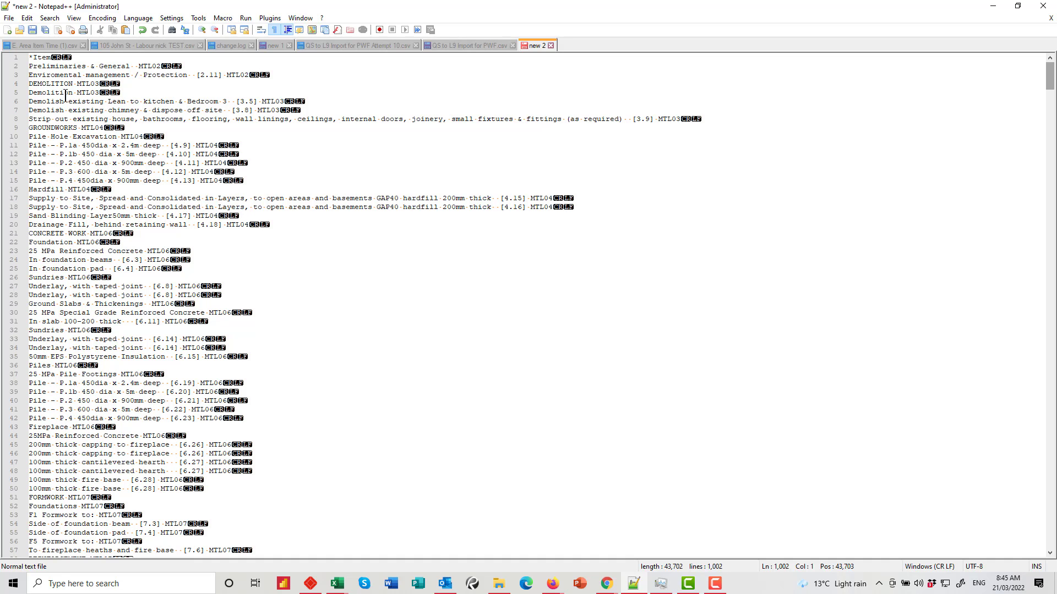
Copy the irregular space after "25" in line 23 and search the document for its next occurrence
{"action": "left_click", "coordinate": [50, 253]}
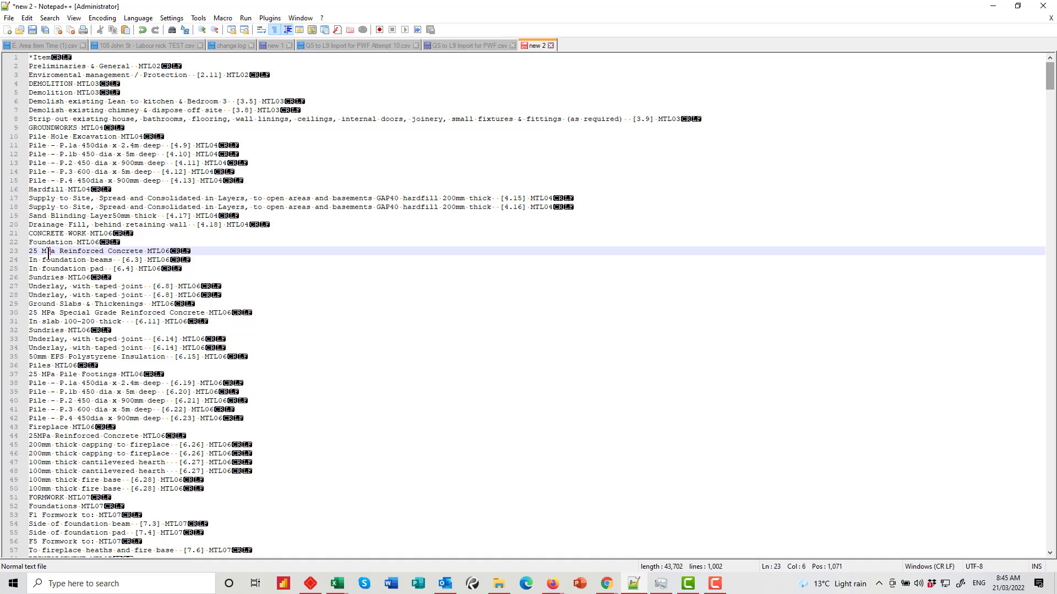
{"action": "left_click_drag", "start_coordinate": [44, 254], "coordinate": [37, 254]}
{"action": "left_click", "coordinate": [105, 268]}
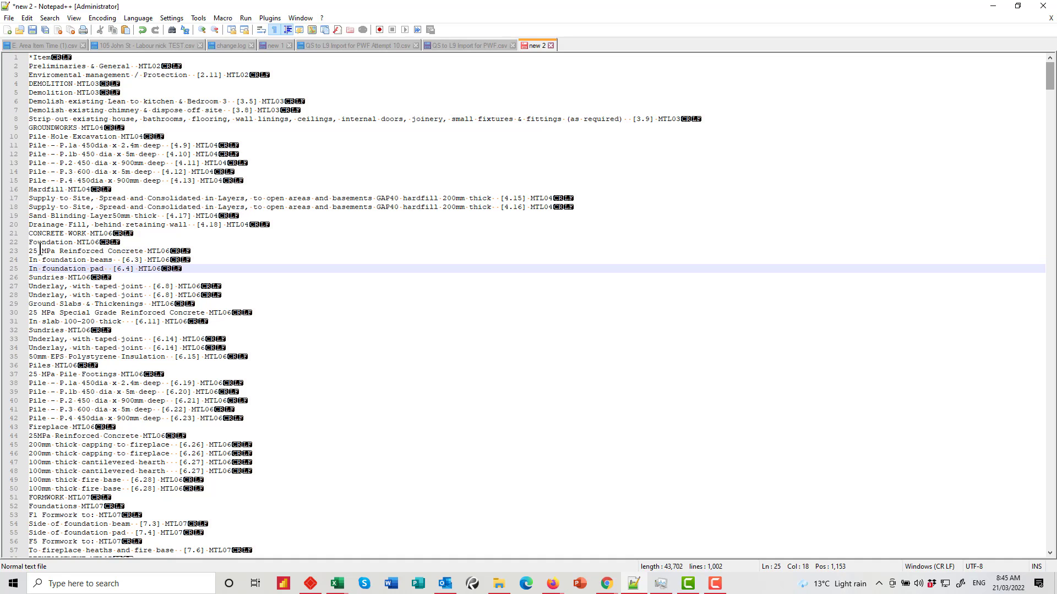
{"action": "left_click_drag", "start_coordinate": [41, 251], "coordinate": [37, 251]}
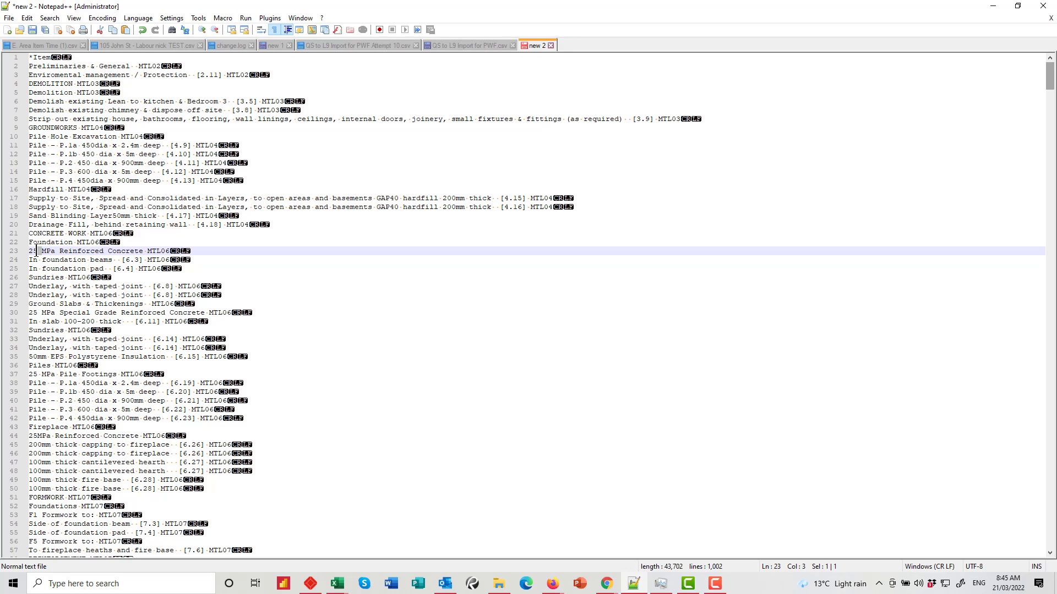
{"action": "right_click", "coordinate": [39, 251]}
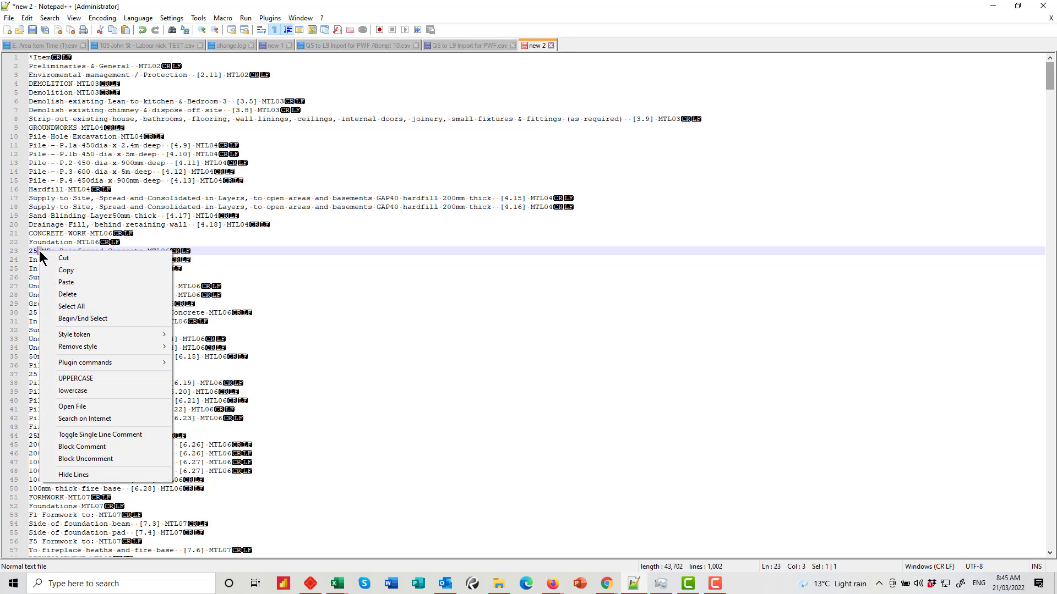
{"action": "left_click", "coordinate": [64, 269]}
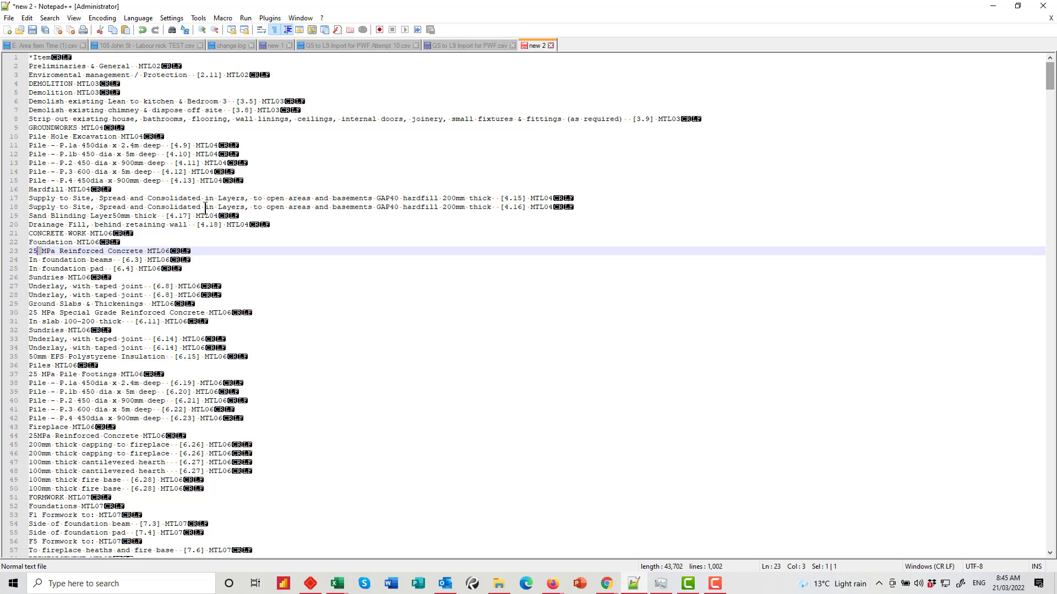
{"action": "left_click", "coordinate": [51, 19]}
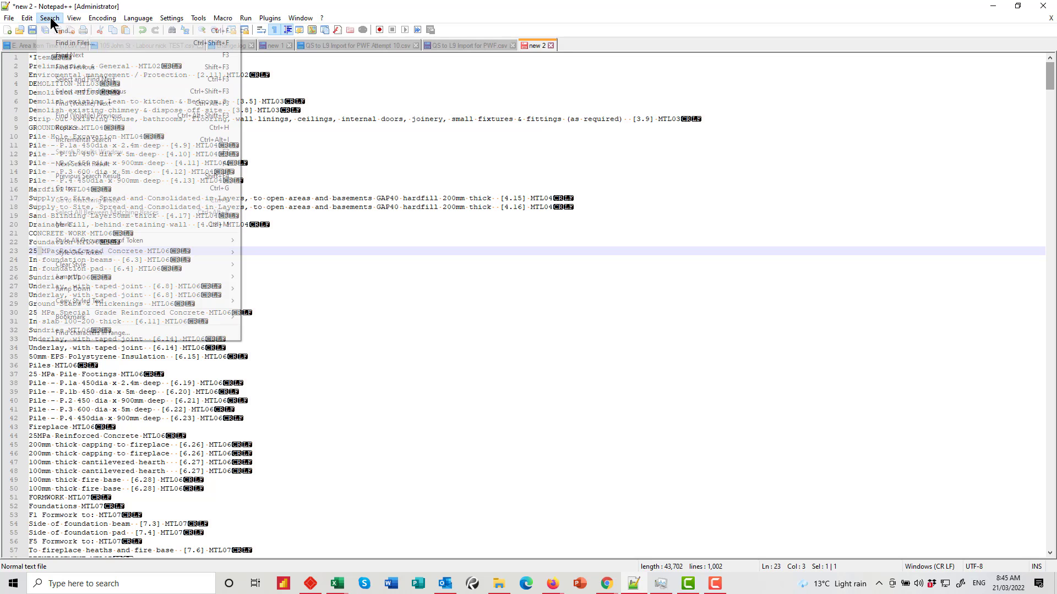
{"action": "left_click", "coordinate": [55, 31]}
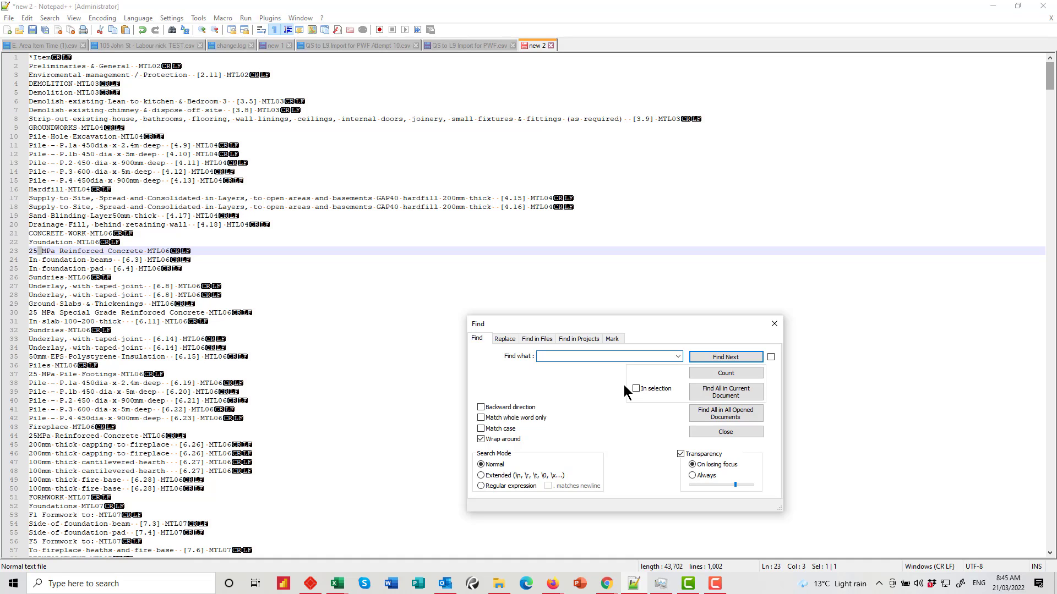
{"action": "left_click", "coordinate": [705, 357]}
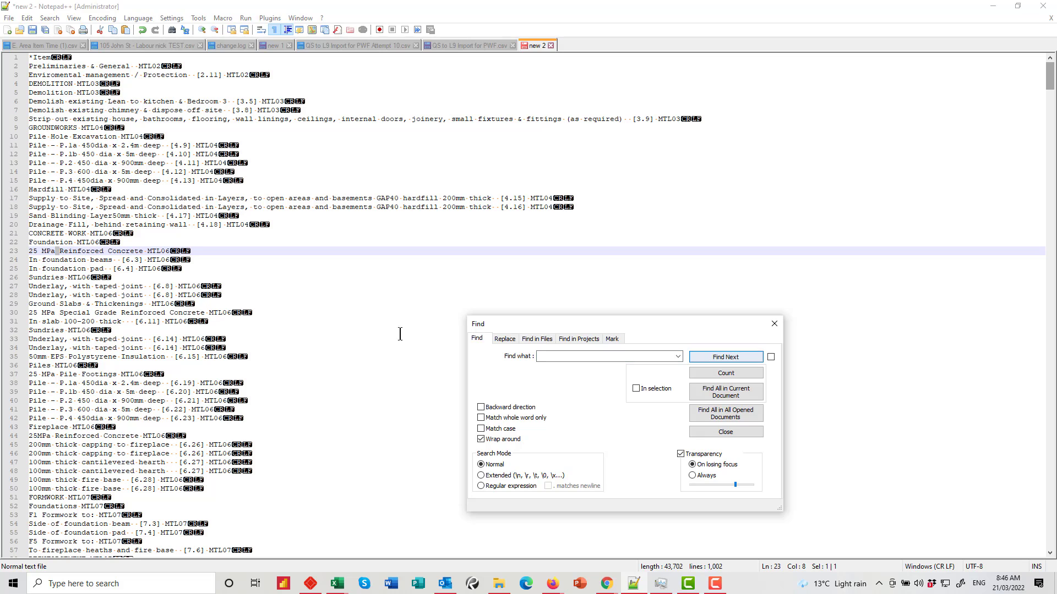
Replace the irregular spaces in the "25 MPa Reinforced Concrete" line 23 with ordinary spaces and search for the next occurrence
{"action": "left_click", "coordinate": [39, 251]}
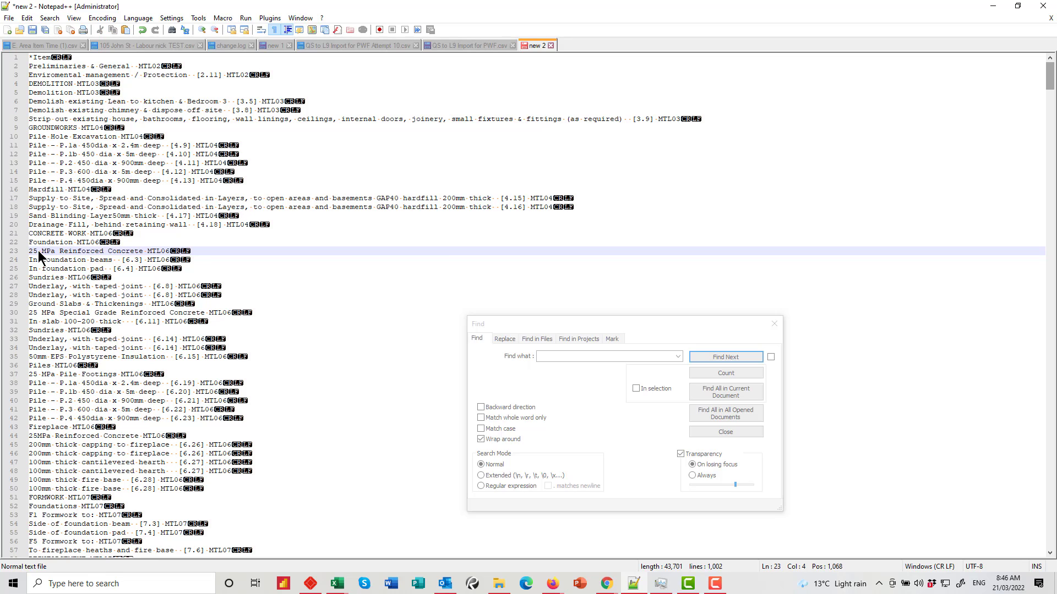
{"action": "left_click_drag", "start_coordinate": [61, 251], "coordinate": [104, 251]}
{"action": "left_click", "coordinate": [652, 355]}
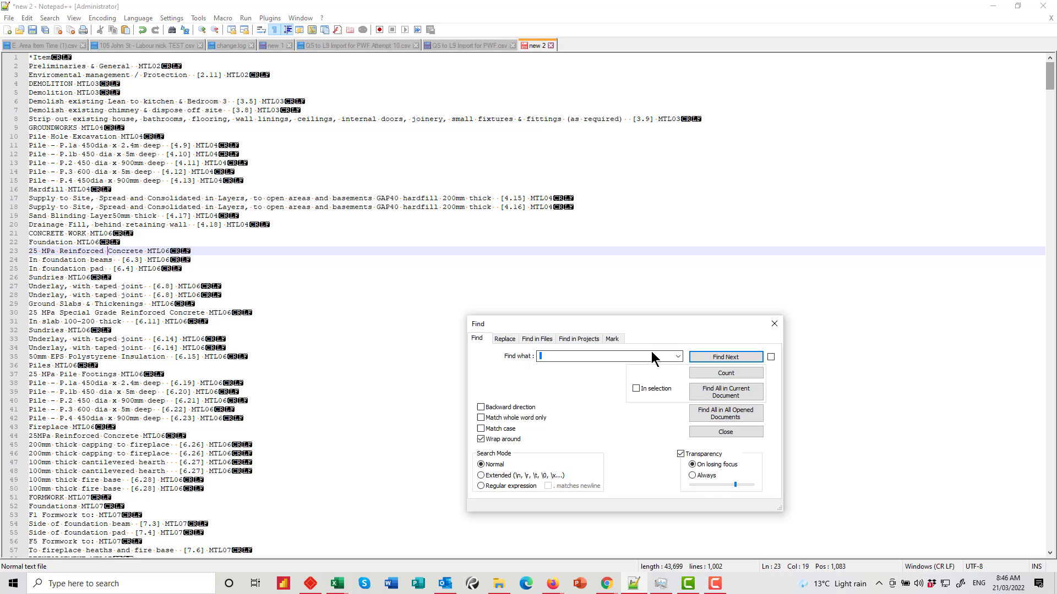
{"action": "left_click", "coordinate": [710, 356]}
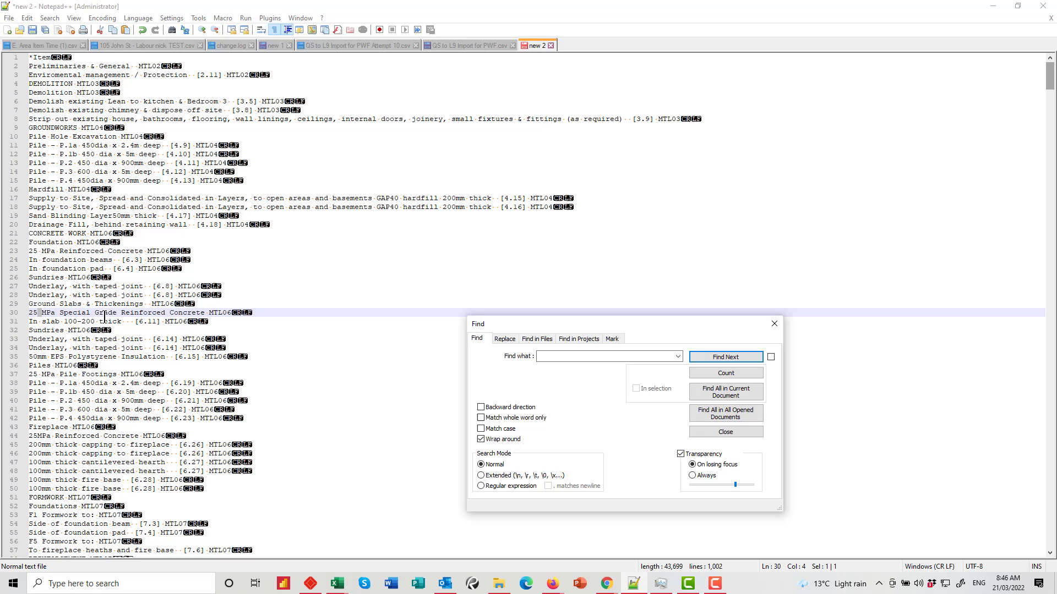
Replace the irregular spaces in the "25 MPa Special Grade Reinforced Concrete" line 30 with ordinary spaces
{"action": "left_click", "coordinate": [42, 312]}
{"action": "left_click_drag", "start_coordinate": [42, 312], "coordinate": [117, 312]}
{"action": "left_click", "coordinate": [95, 312]}
{"action": "left_click", "coordinate": [122, 312]}
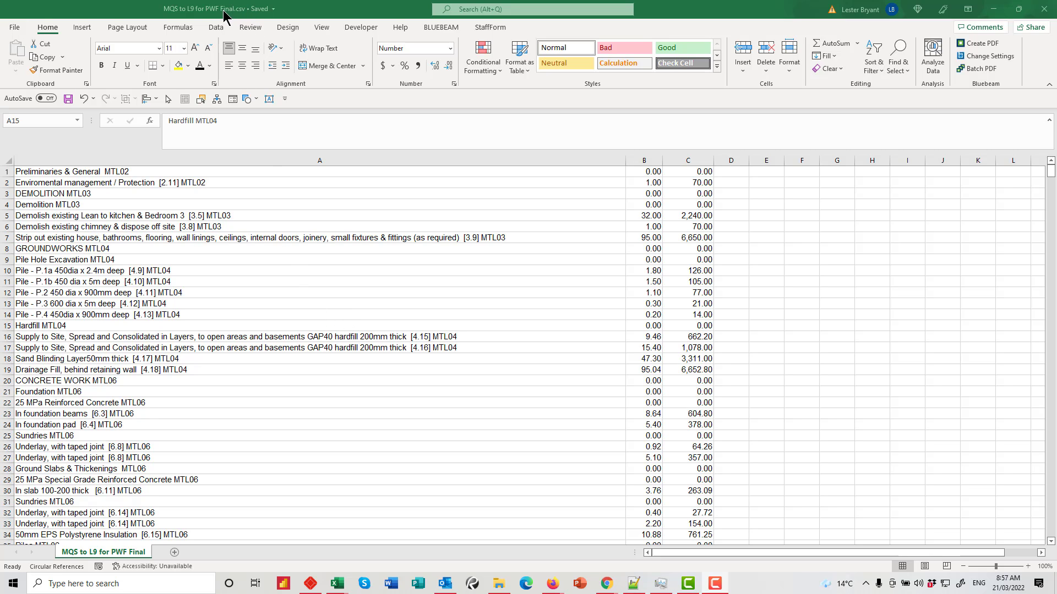
Check the import result on the Labour9 BOL page in Chrome, and return to MQS to L9 for PWF Final.csv in Excel
{"action": "mouse_move", "coordinate": [608, 587]}
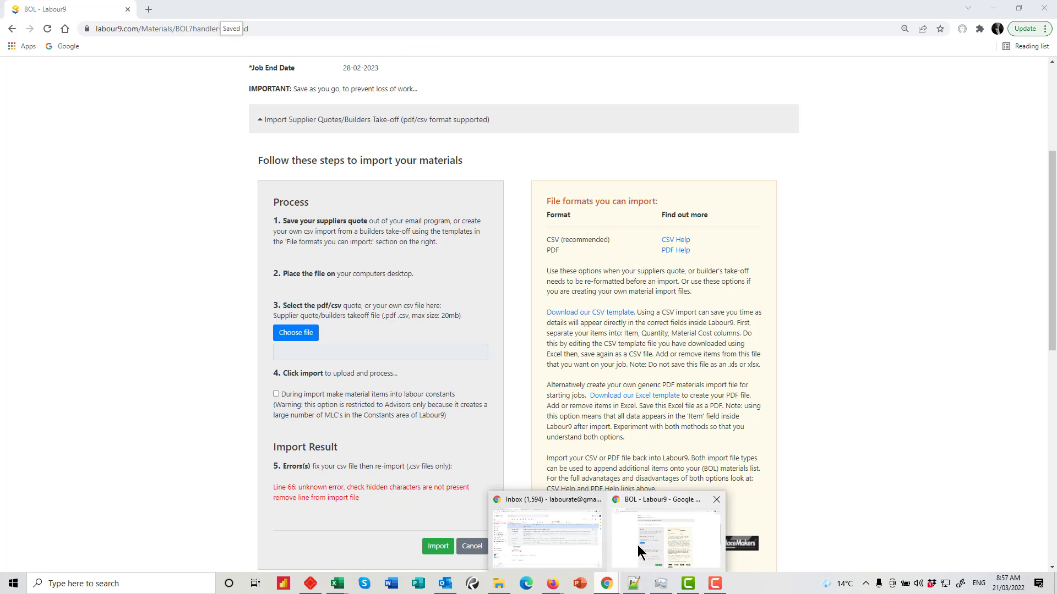
{"action": "left_click", "coordinate": [665, 537]}
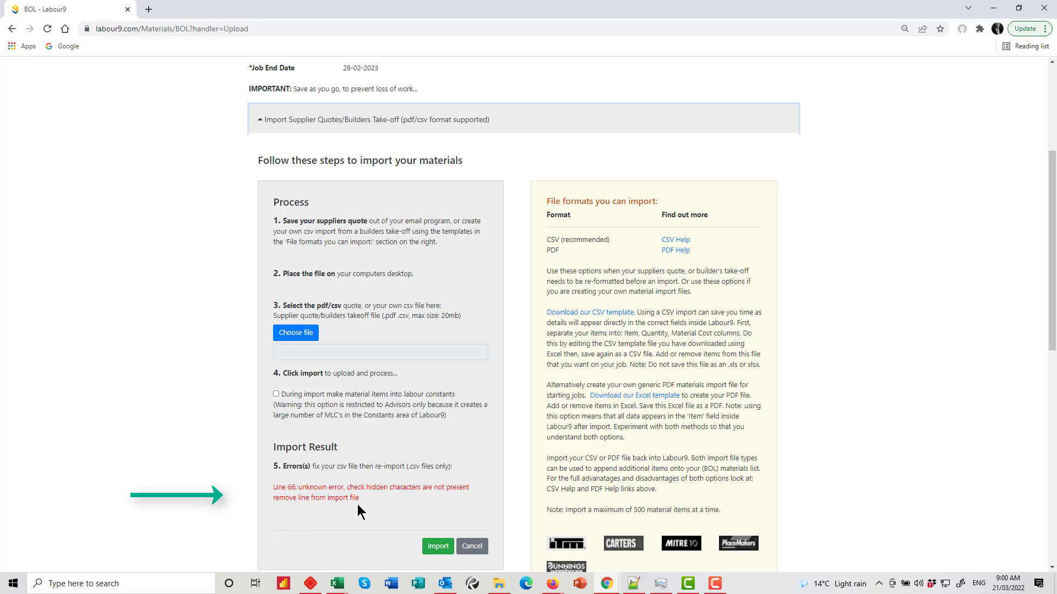
{"action": "mouse_move", "coordinate": [337, 583]}
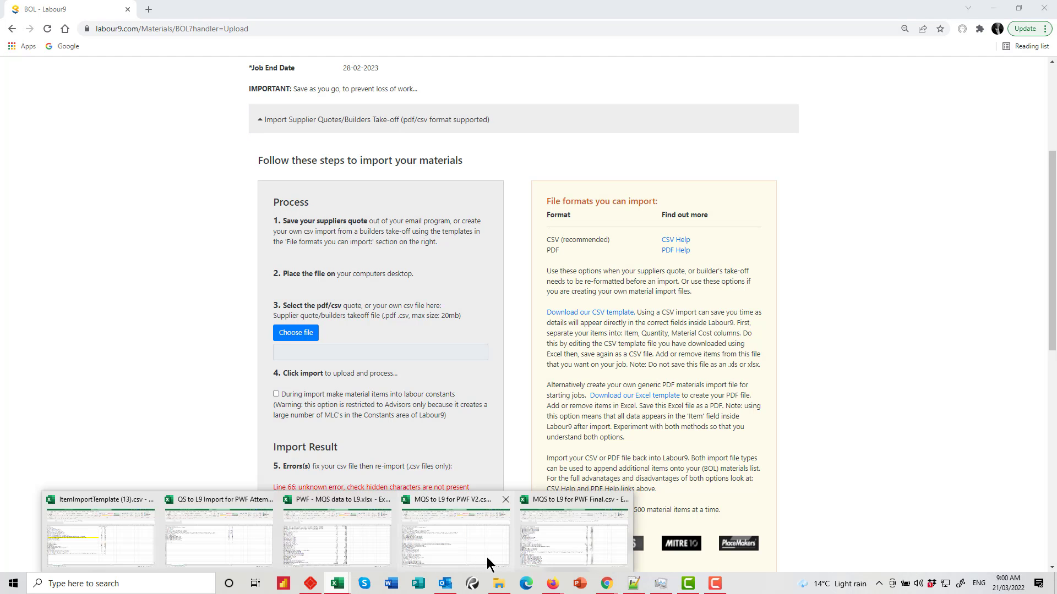
{"action": "left_click", "coordinate": [557, 540]}
Copy the structural steel description in cell A66, check its characters in the Notepad++ document new 3, and return to Excel
{"action": "double_click", "coordinate": [36, 436]}
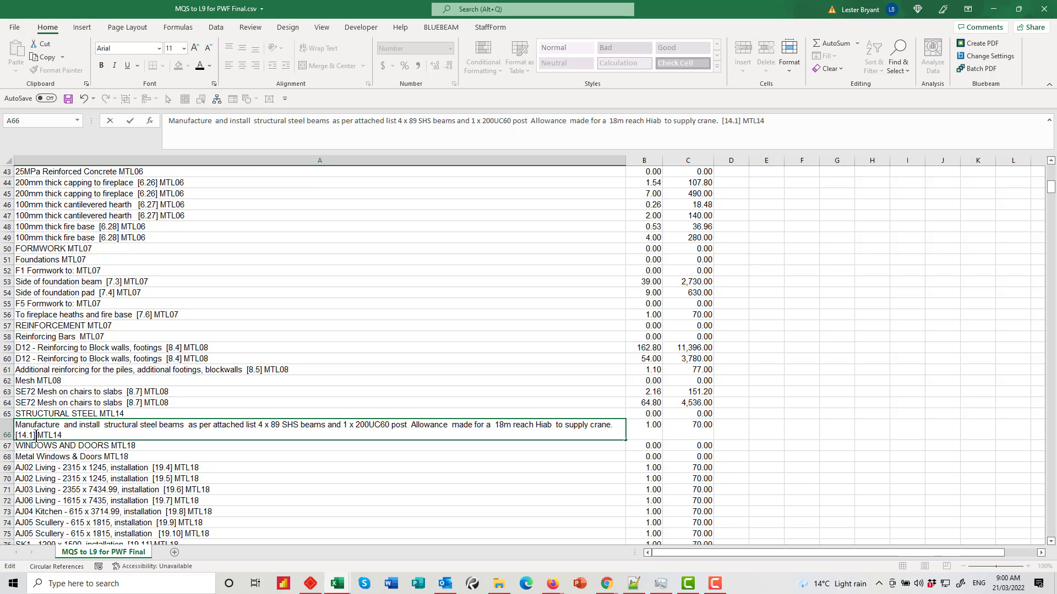
{"action": "right_click", "coordinate": [167, 430]}
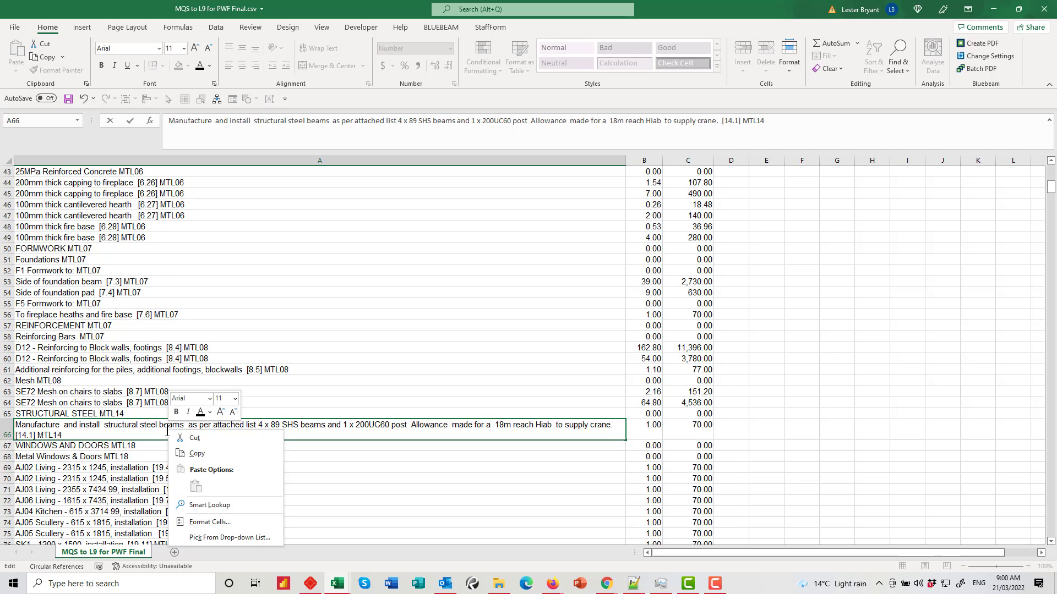
{"action": "left_click", "coordinate": [197, 454]}
{"action": "key", "text": "alt+Tab"}
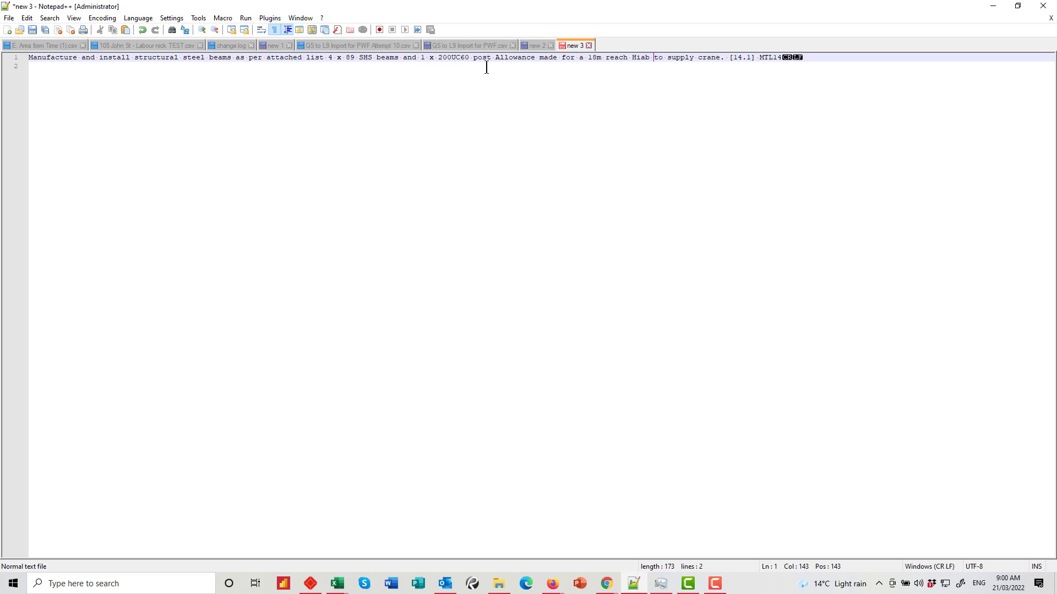
{"action": "key", "text": "alt+Tab"}
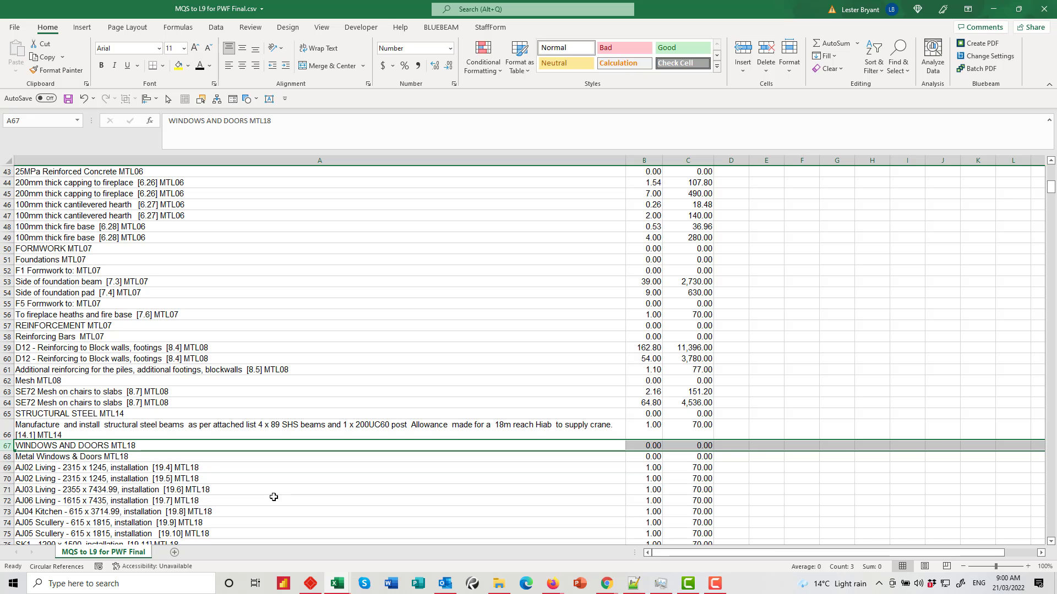
Insert a row above WINDOWS AND DOORS MTL18 and retype the "Manufacture and install structural steel beams" description in A67
{"action": "right_click", "coordinate": [7, 445]}
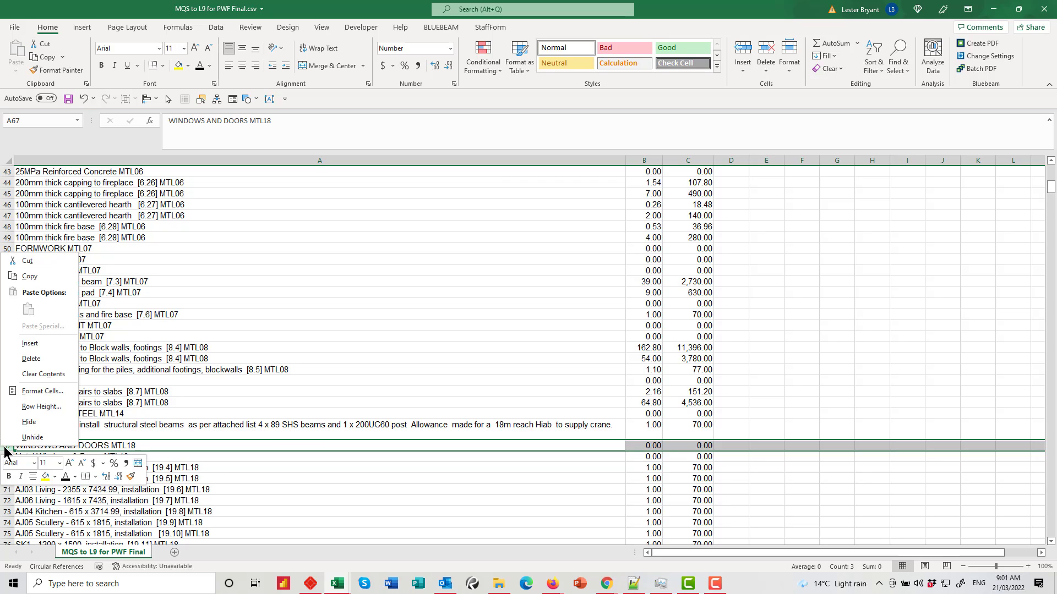
{"action": "left_click", "coordinate": [30, 344]}
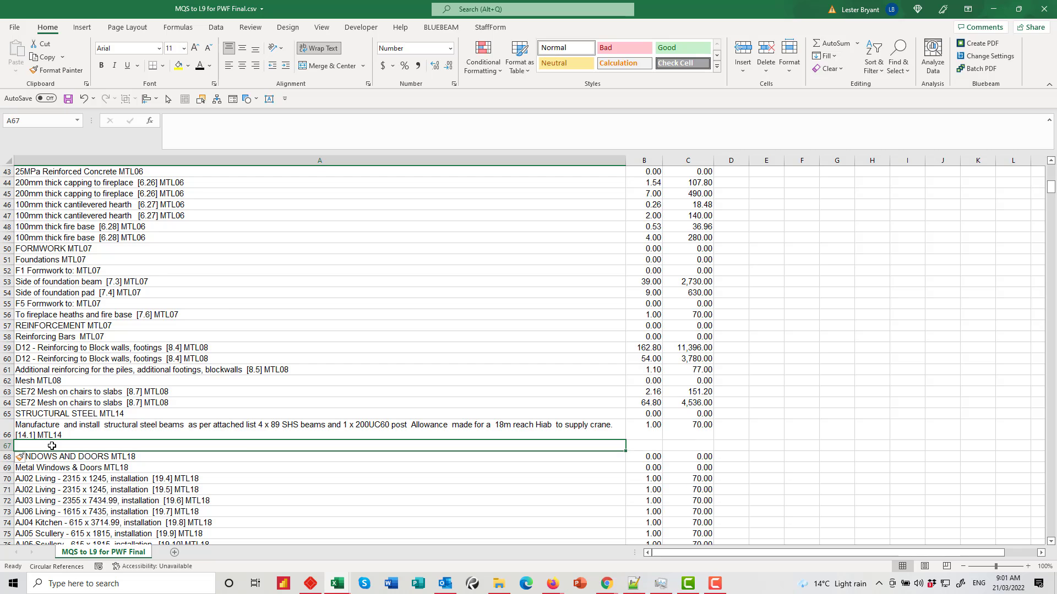
{"action": "type", "text": "Manufacture and"}
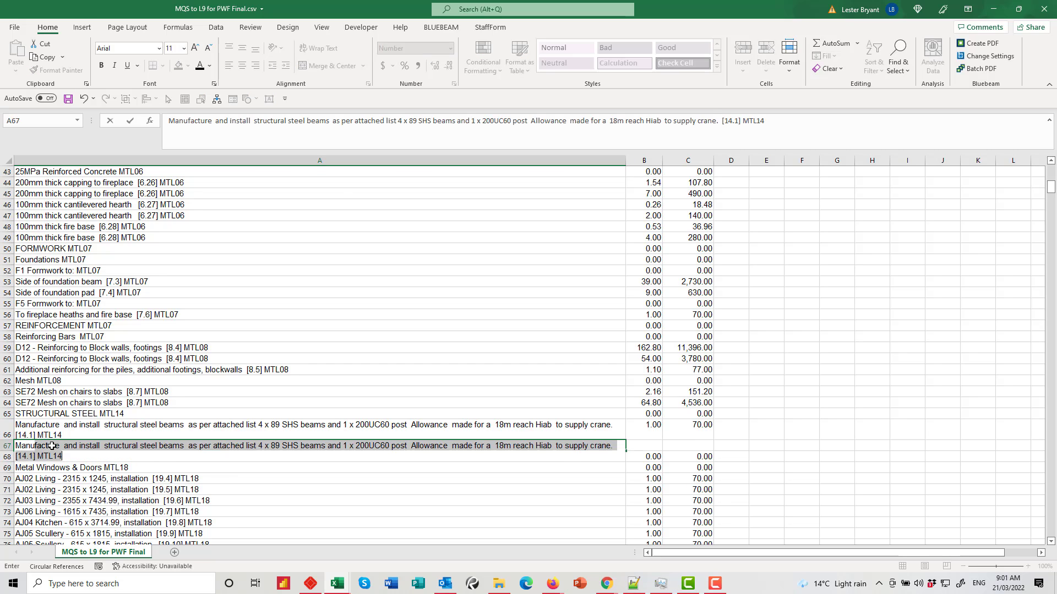